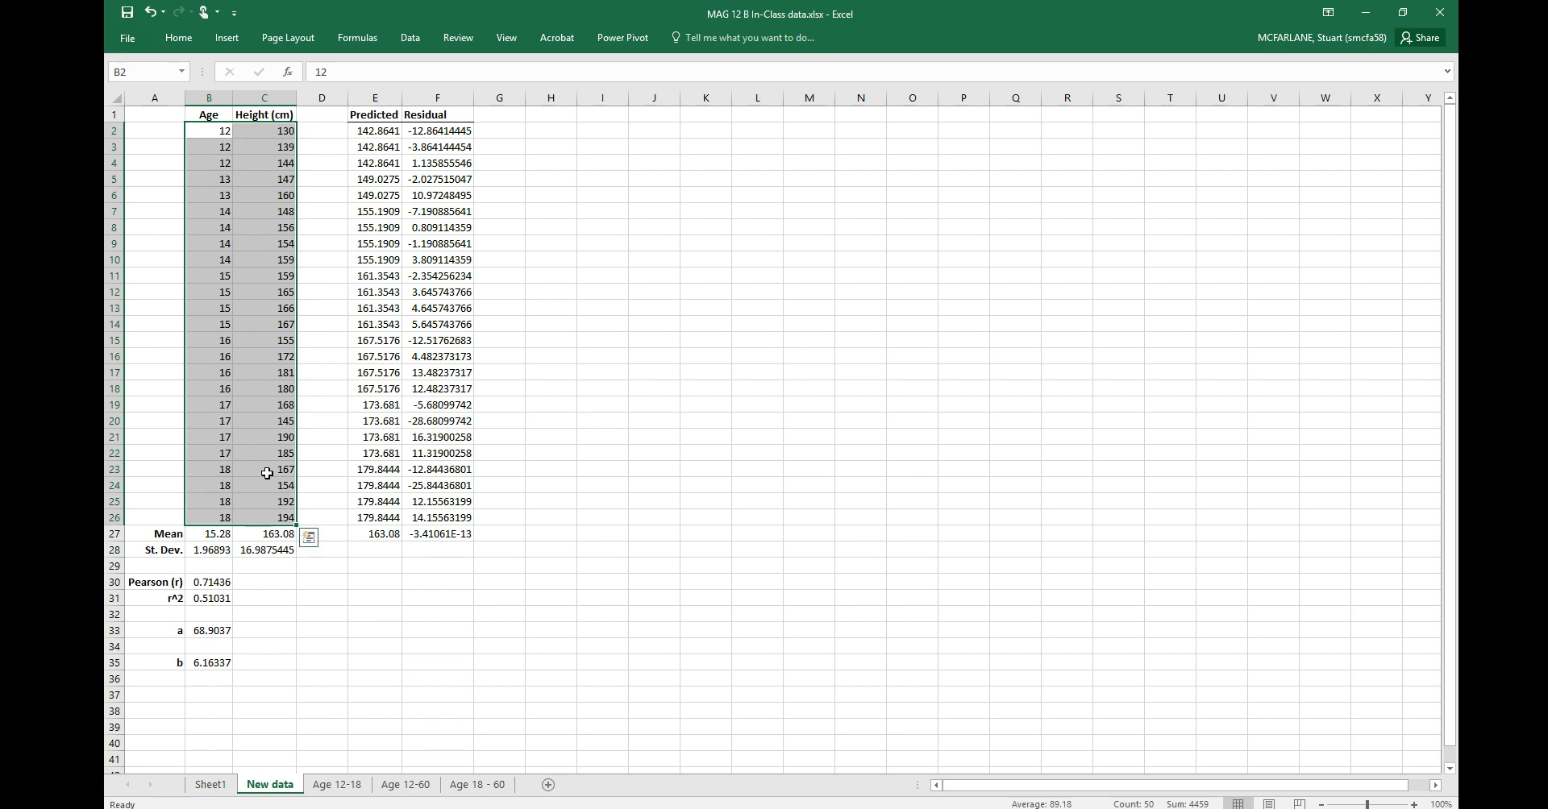
Step: Insert a markers-only scatter chart of the selected Age and Height data and size it over about G2 to V28
{"action": "left_click", "coordinate": [229, 40]}
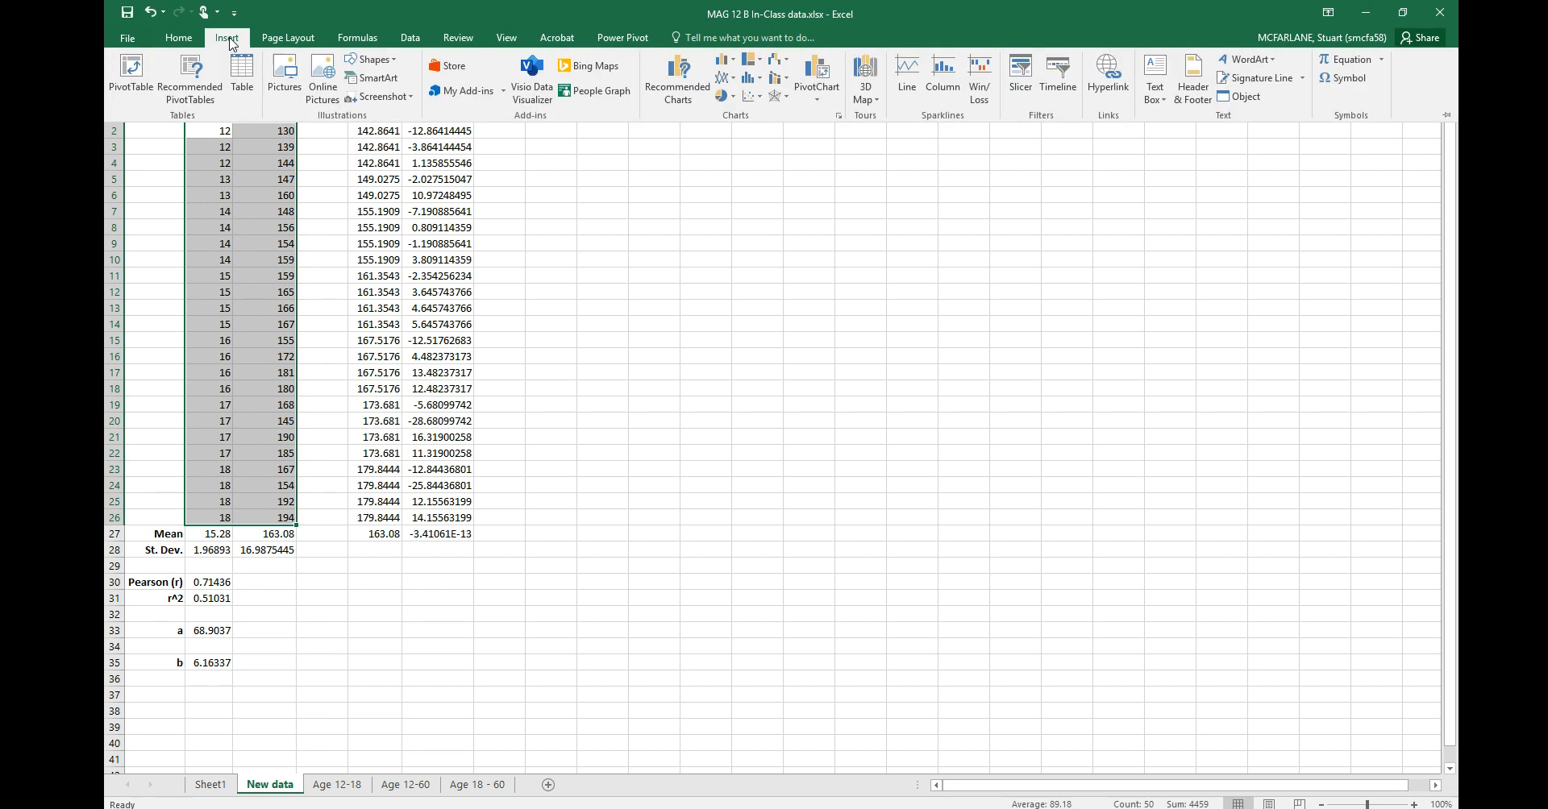
{"action": "left_click", "coordinate": [760, 98]}
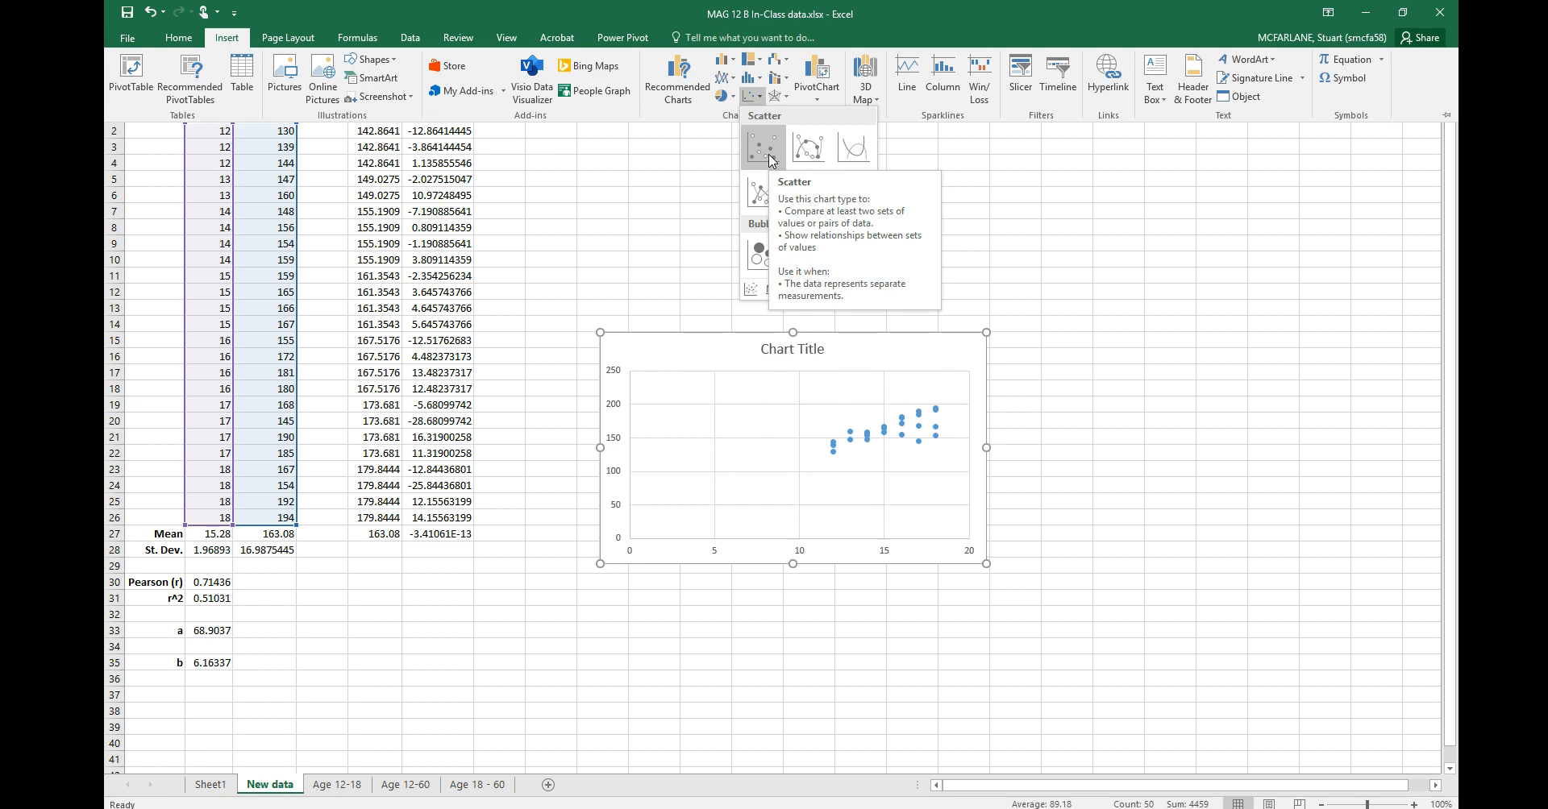
{"action": "left_click", "coordinate": [762, 148]}
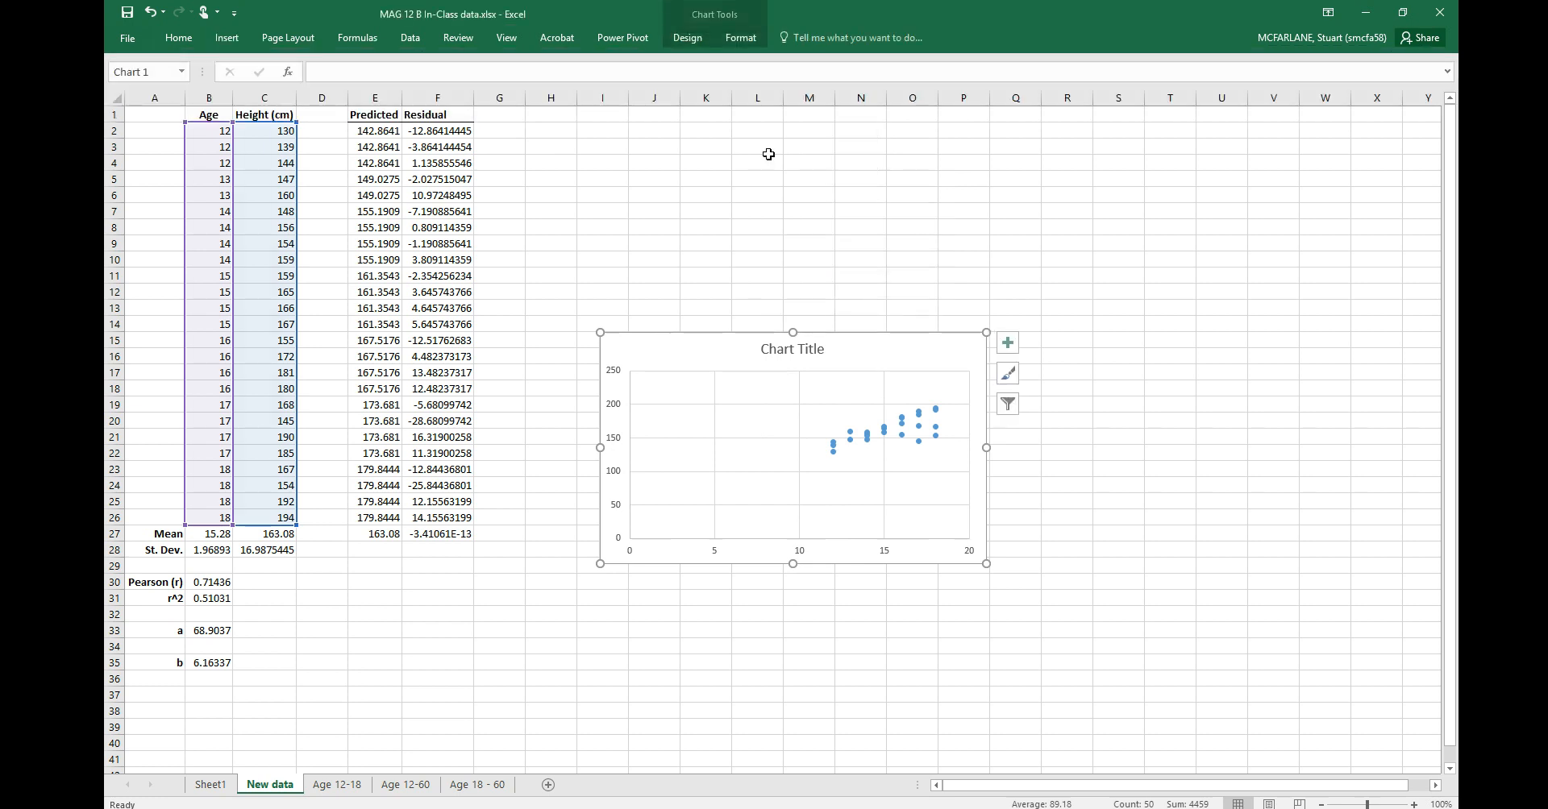
{"action": "left_click_drag", "start_coordinate": [652, 351], "coordinate": [553, 142]}
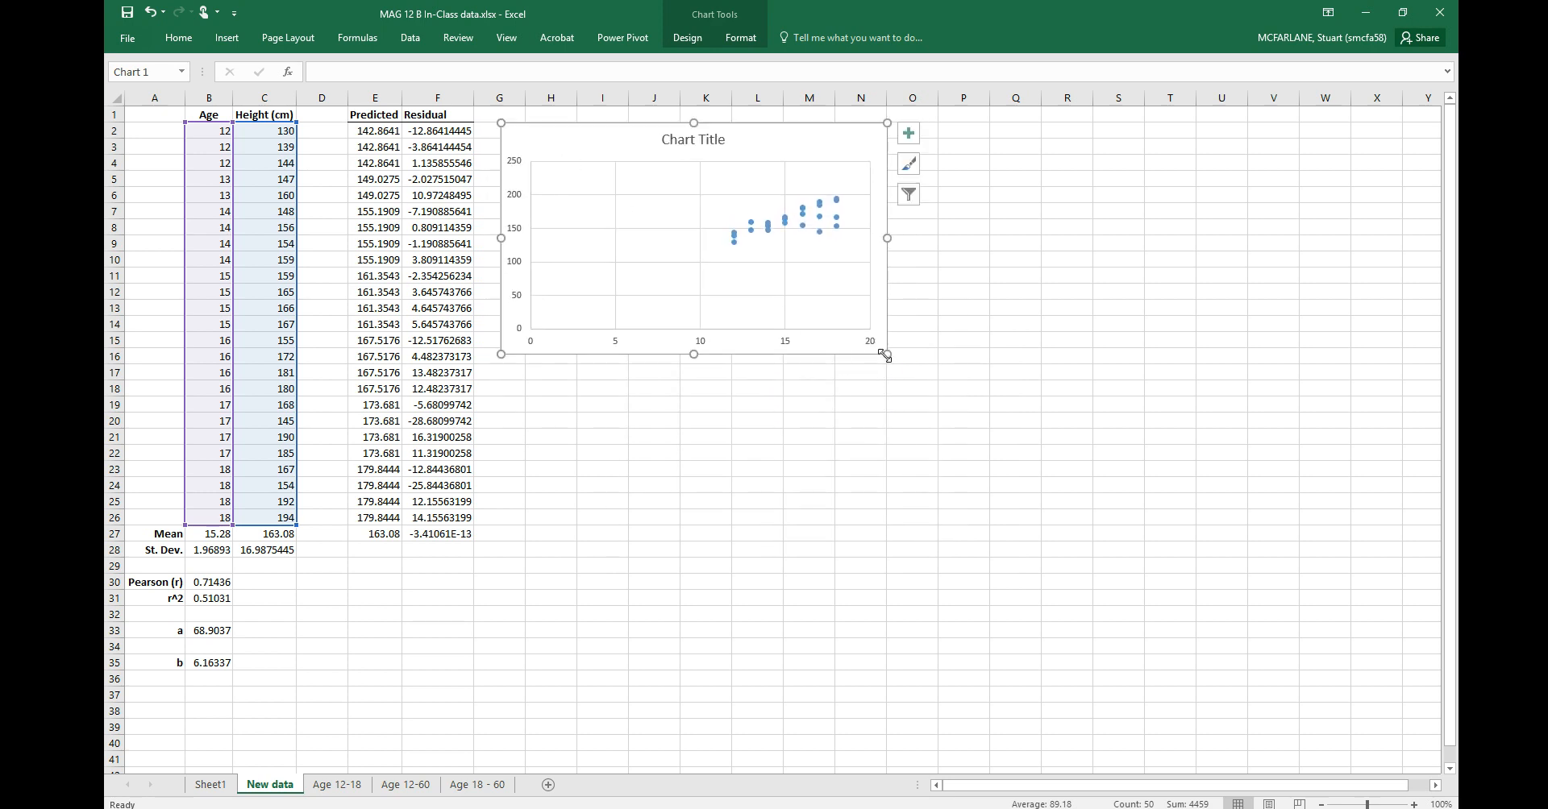
{"action": "mouse_move", "coordinate": [886, 354]}
{"action": "left_mouse_down"}
{"action": "mouse_move", "coordinate": [1217, 491]}
{"action": "mouse_move", "coordinate": [1262, 562]}
{"action": "left_mouse_up"}
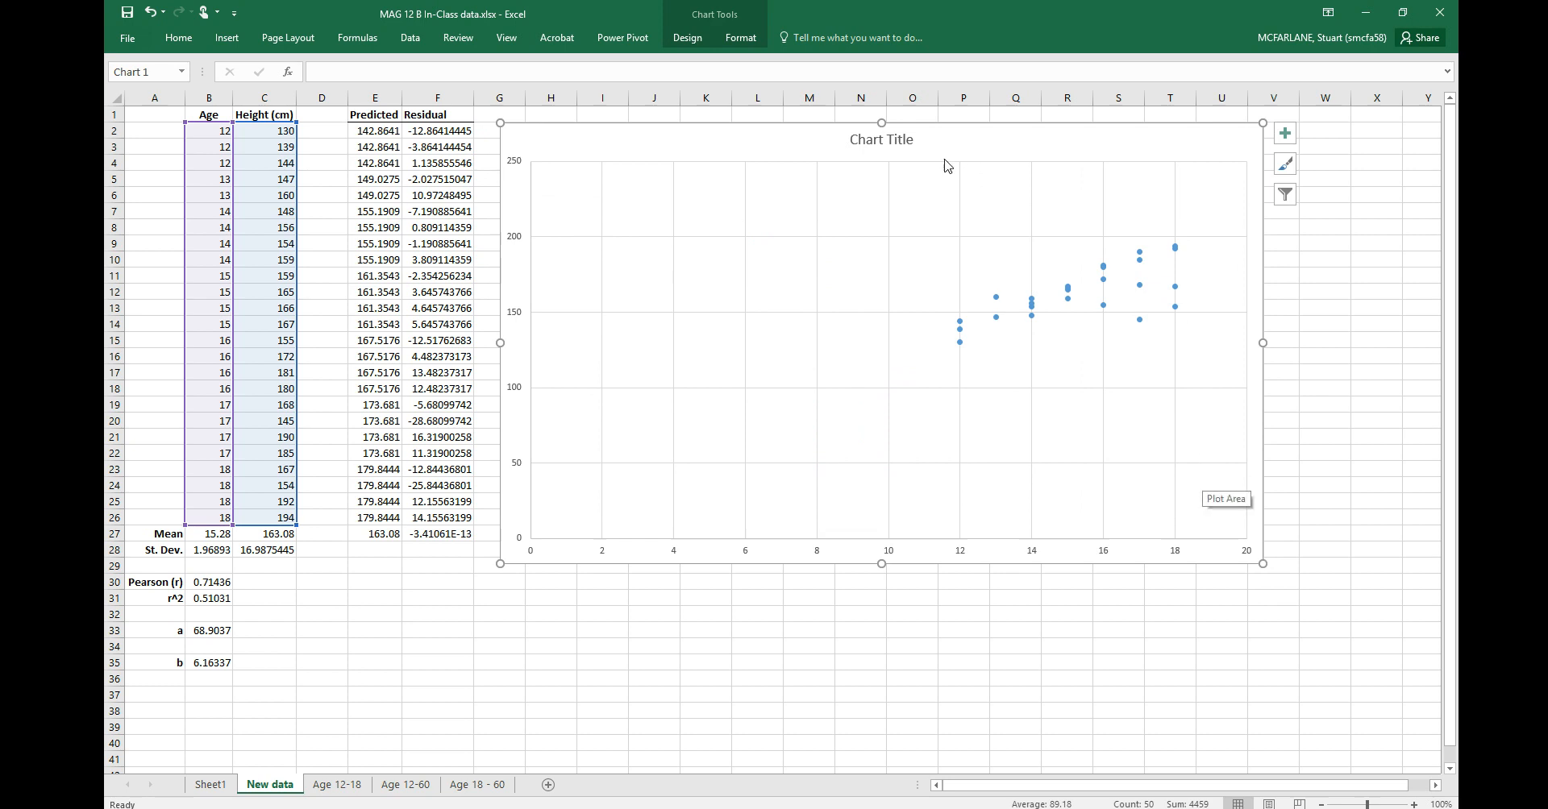
Step: Change the chart title to "Age v. Height (12-18 year olds)"
{"action": "double_click", "coordinate": [912, 141]}
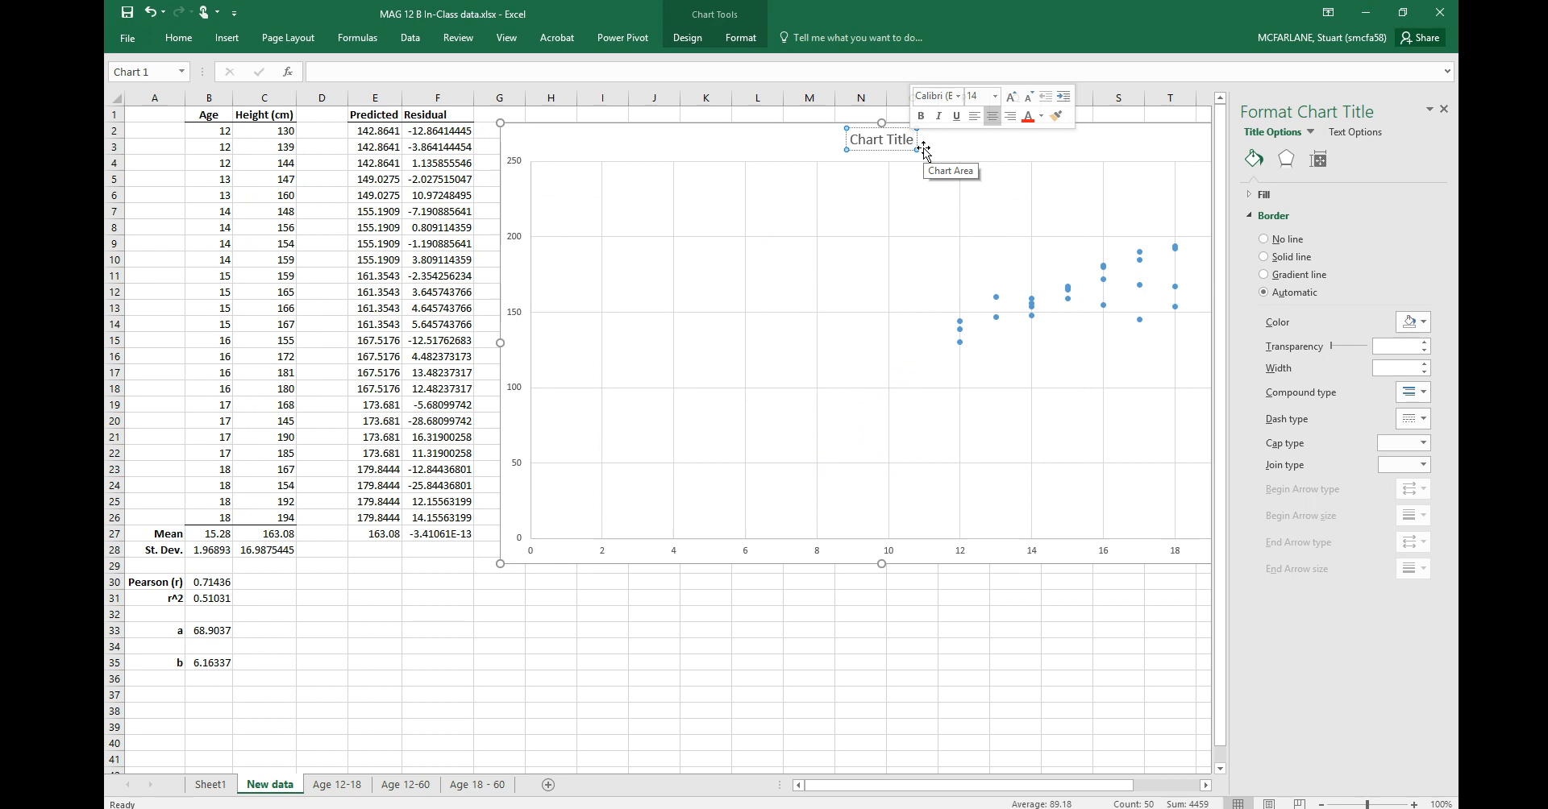
{"action": "key", "text": "BackSpace"}
{"action": "key", "text": "BackSpace"}
{"action": "key", "text": "BackSpace"}
{"action": "key", "text": "BackSpace"}
{"action": "key", "text": "BackSpace"}
{"action": "key", "text": "BackSpace"}
{"action": "key", "text": "BackSpace"}
{"action": "key", "text": "BackSpace"}
{"action": "key", "text": "BackSpace"}
{"action": "key", "text": "BackSpace"}
{"action": "key", "text": "BackSpace"}
{"action": "type", "text": "Age"}
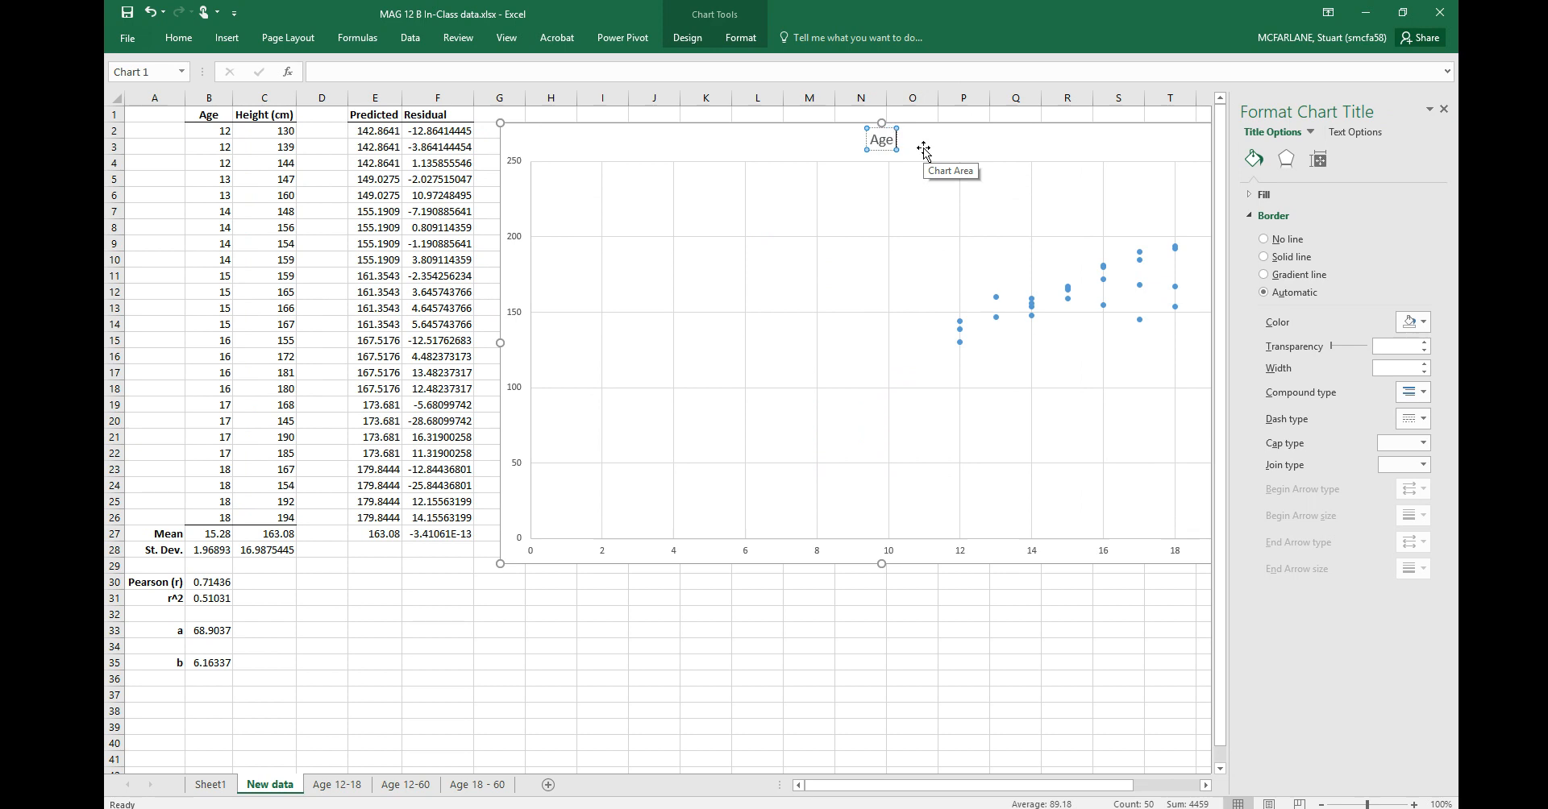
{"action": "type", "text": " v. Height "}
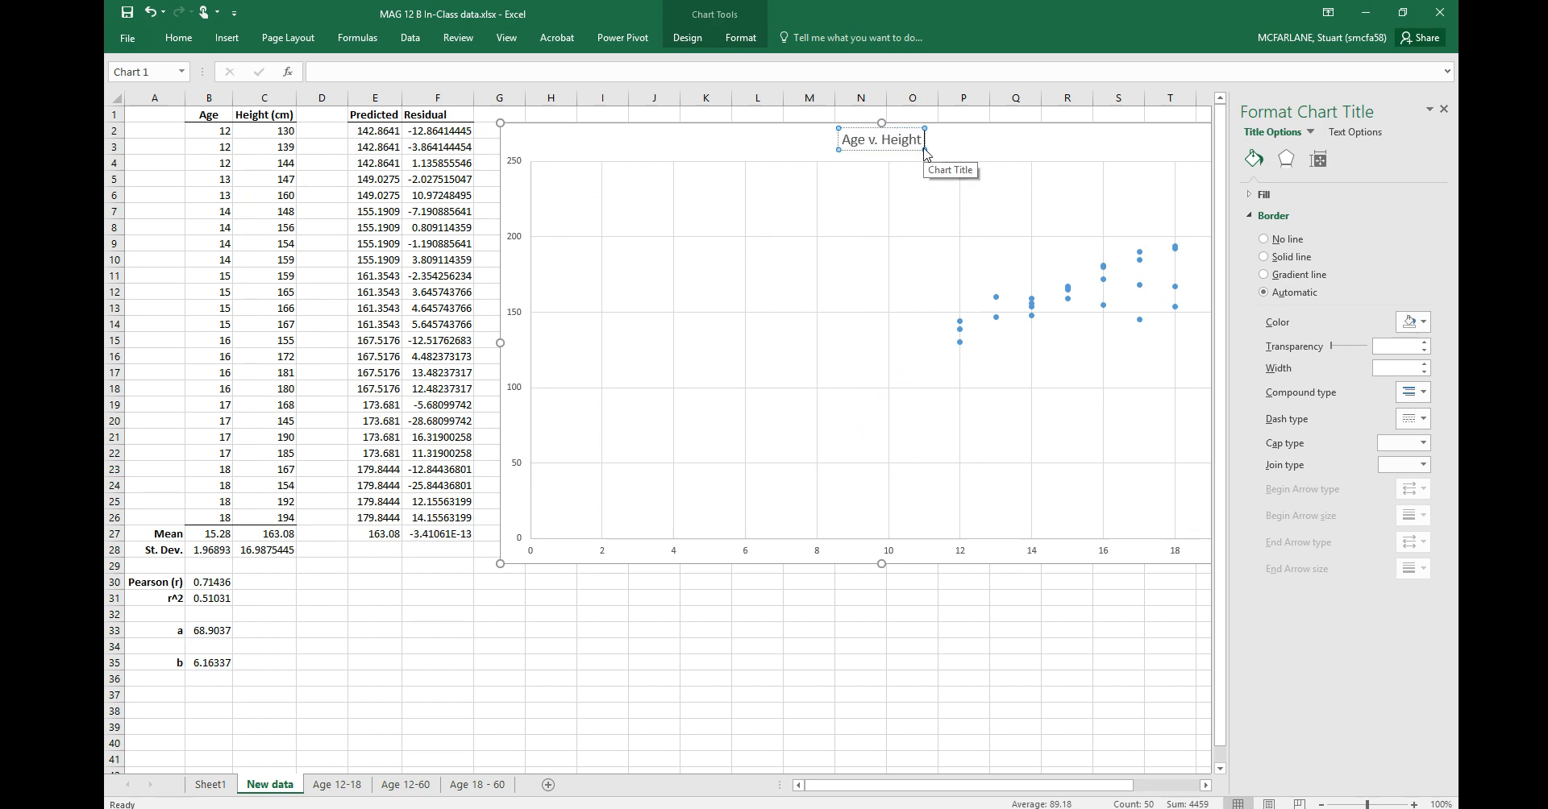
{"action": "type", "text": "(12-18 year olds"}
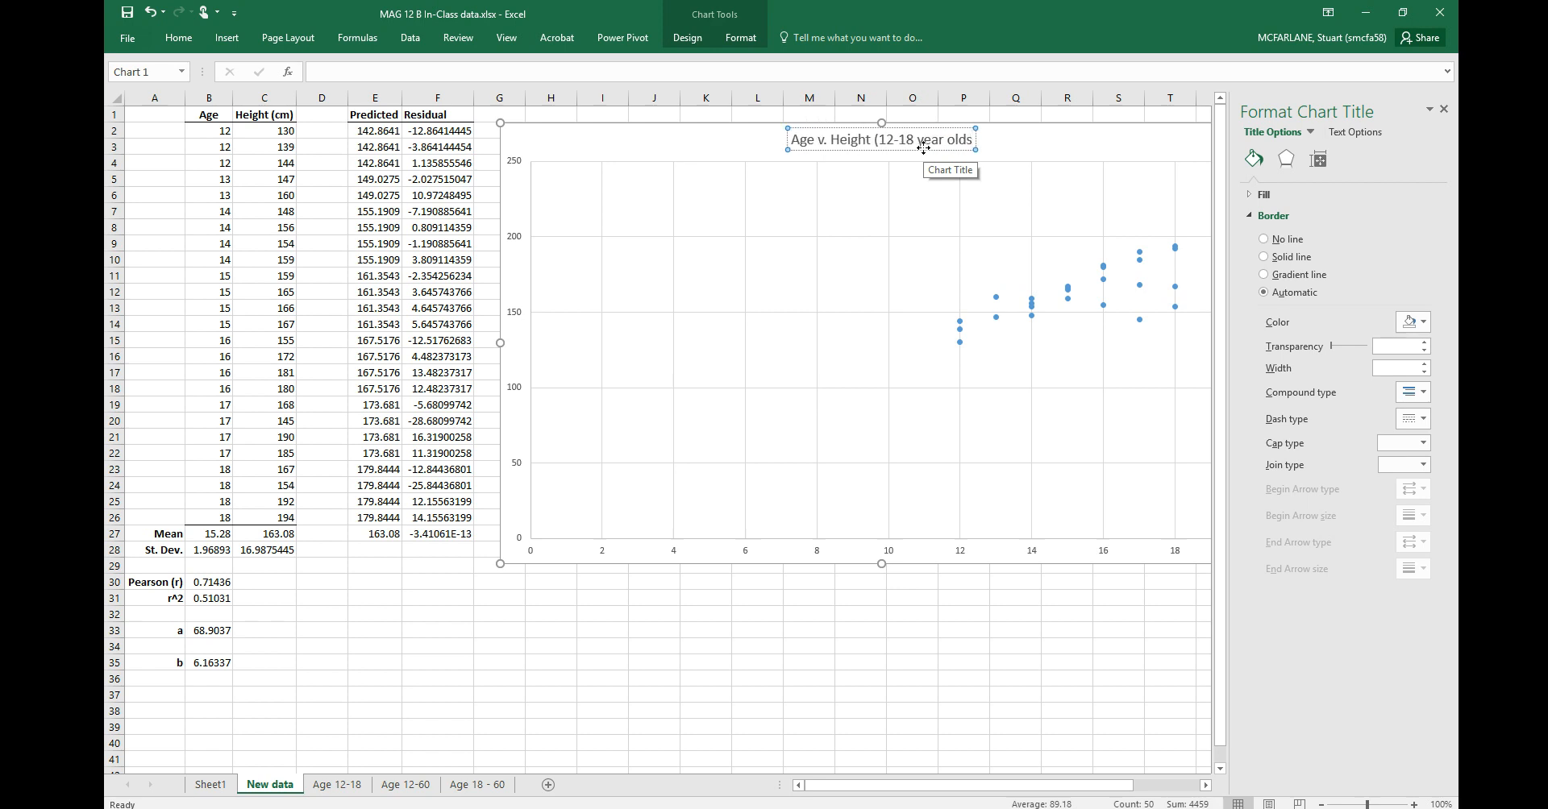
{"action": "type", "text": ")"}
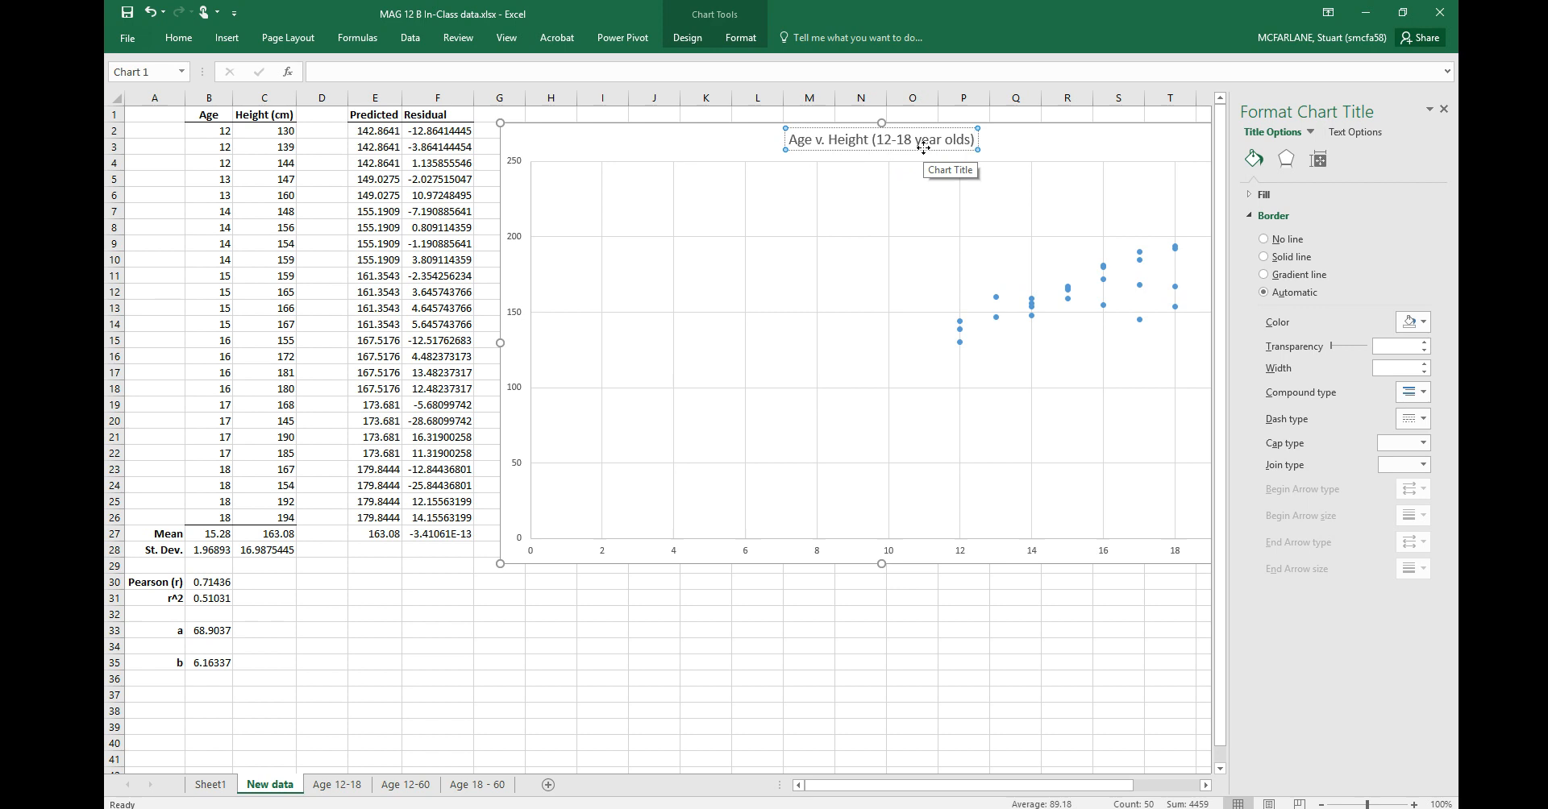
Step: Move the whole chart slightly down and to the left, and close the chart formatting pane
{"action": "left_click", "coordinate": [1032, 145]}
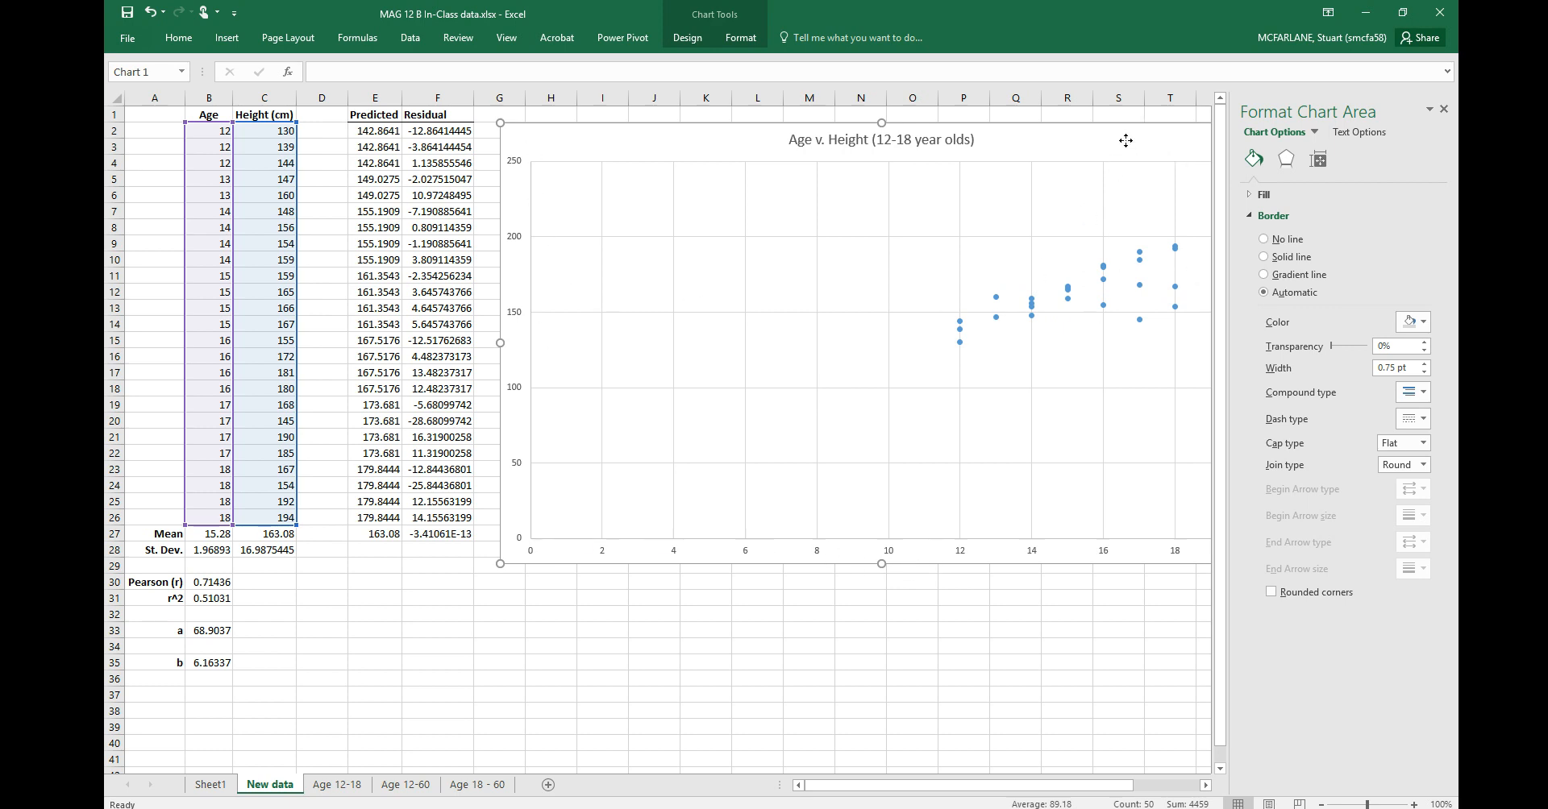
{"action": "mouse_move", "coordinate": [1133, 141]}
{"action": "left_mouse_down"}
{"action": "mouse_move", "coordinate": [1116, 149]}
{"action": "mouse_move", "coordinate": [1131, 149]}
{"action": "left_mouse_up"}
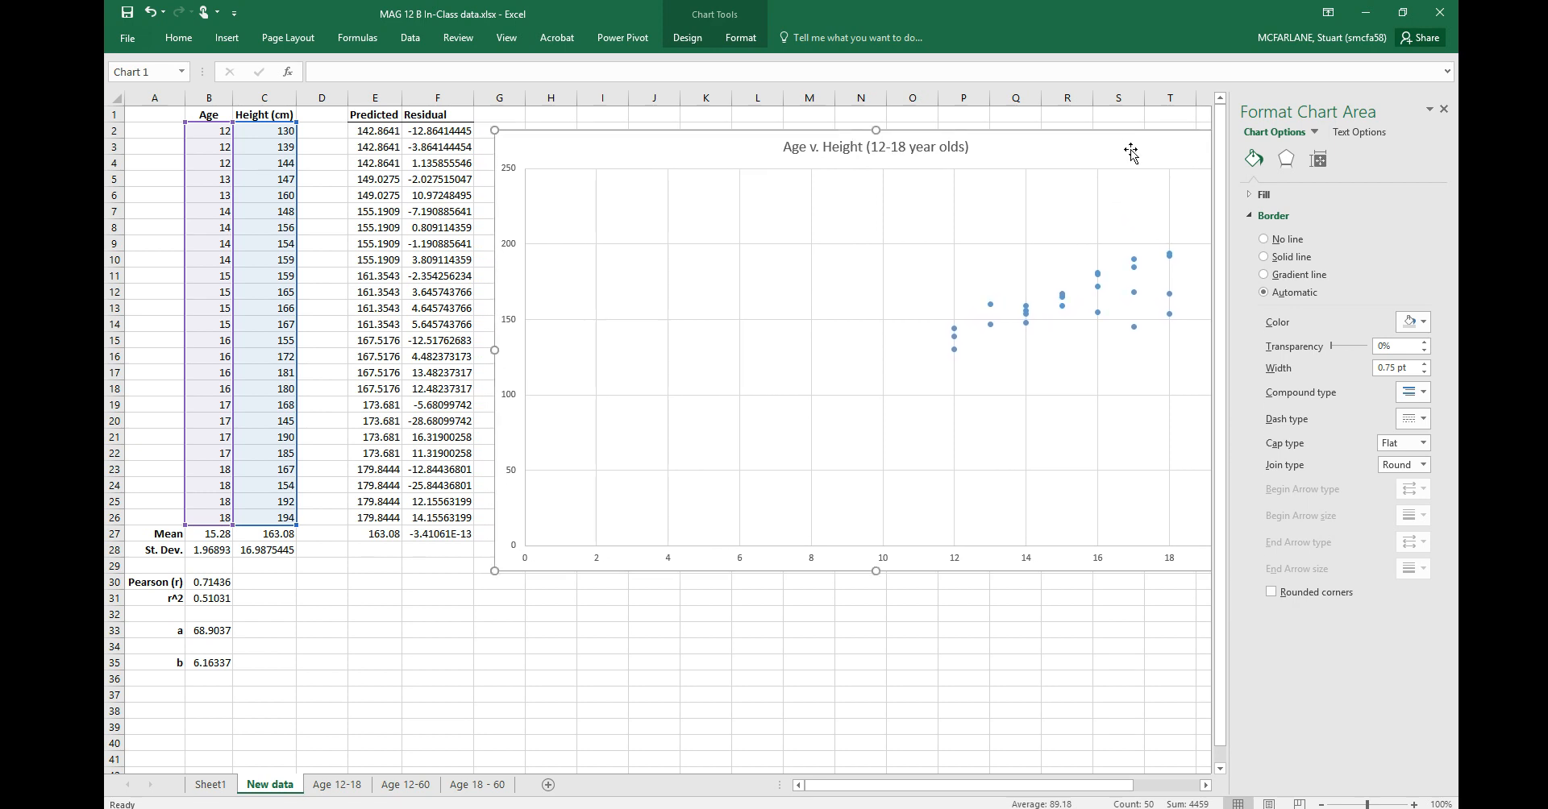
{"action": "left_click", "coordinate": [1443, 110]}
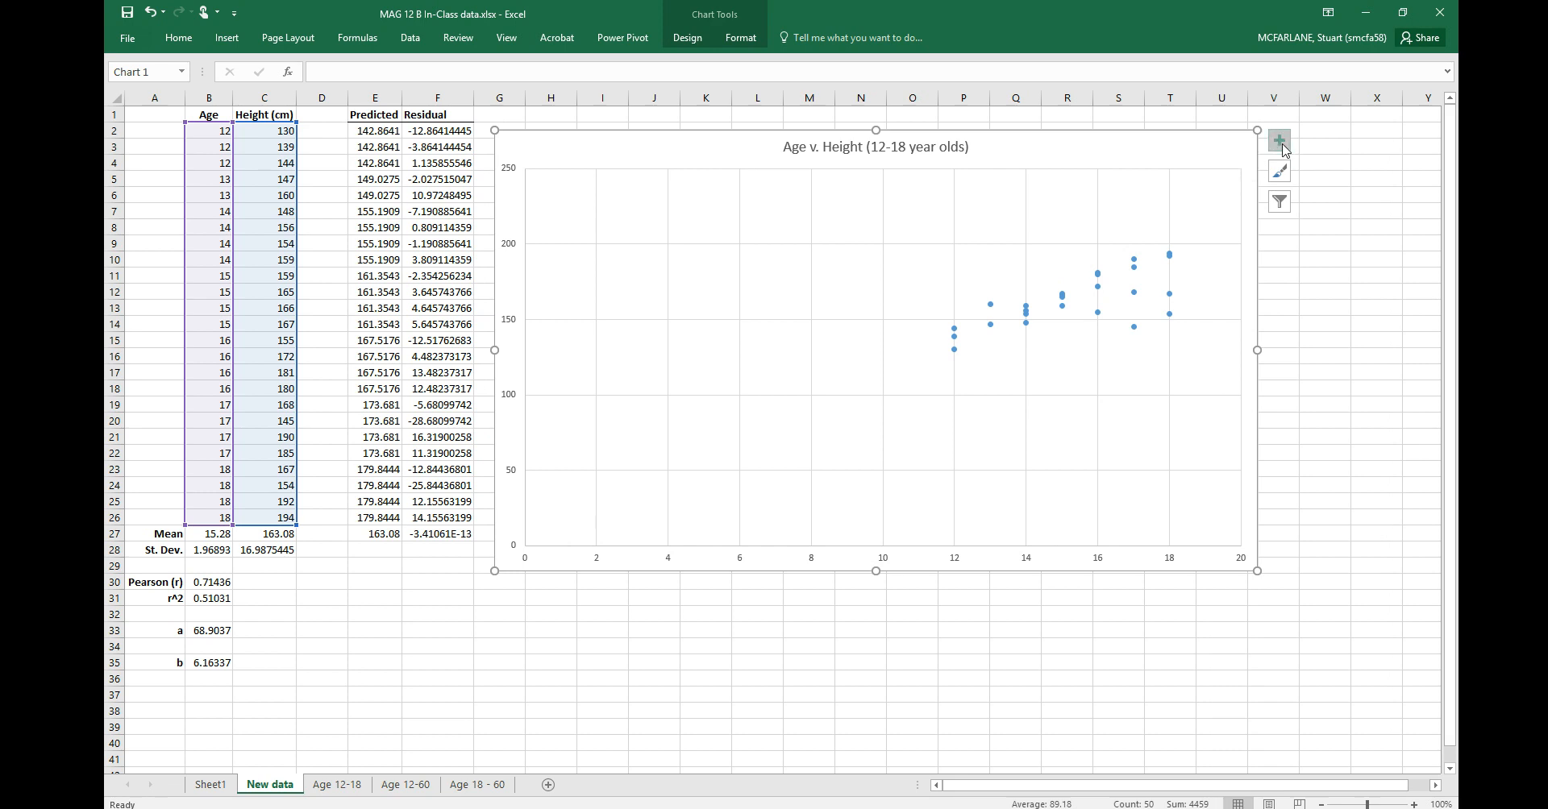
Step: Add a primary horizontal axis title to the chart with the text "Age (years)"
{"action": "left_click", "coordinate": [1282, 145]}
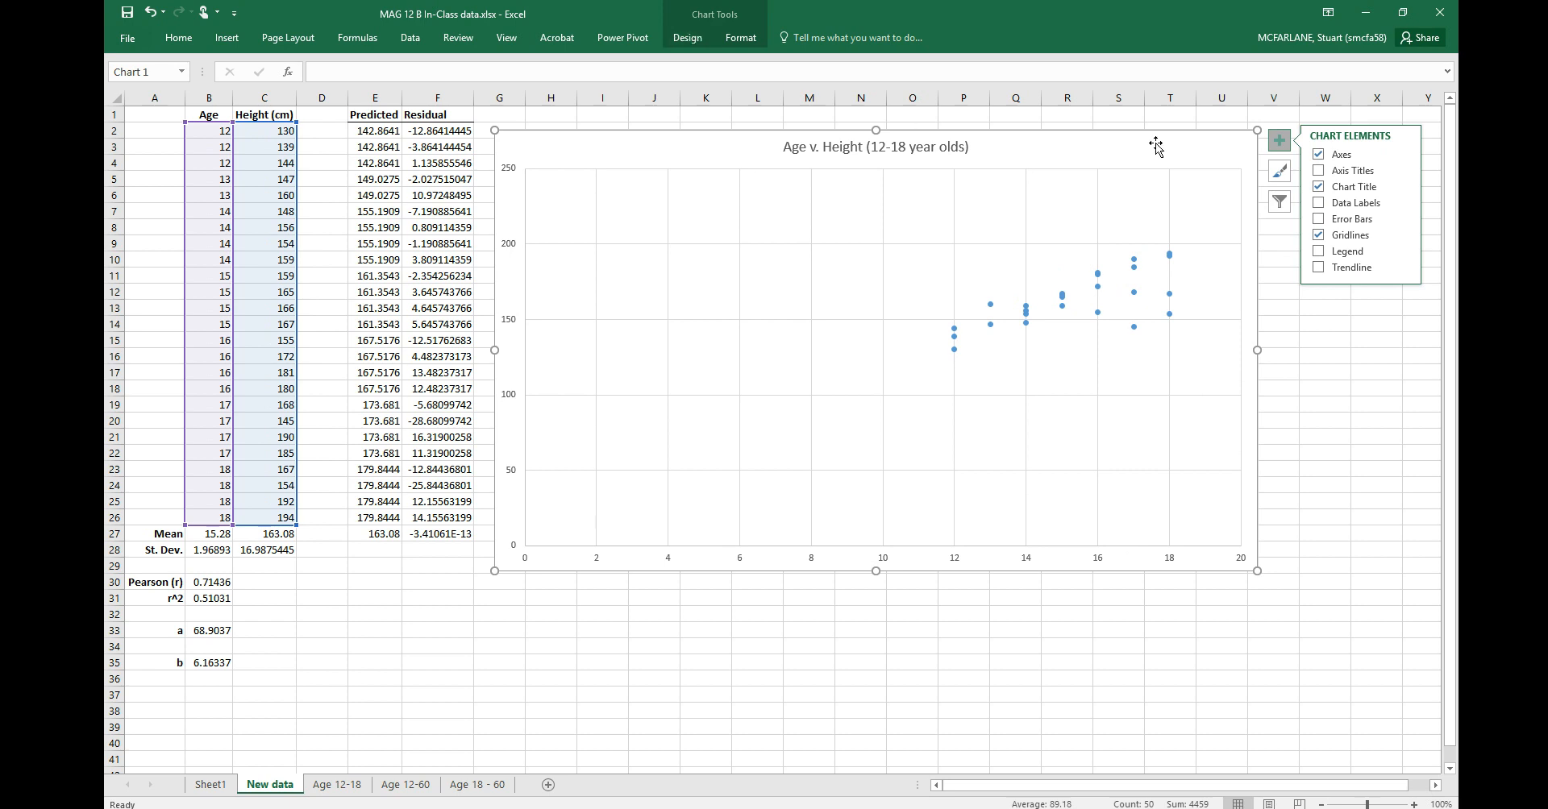
{"action": "left_click", "coordinate": [681, 35]}
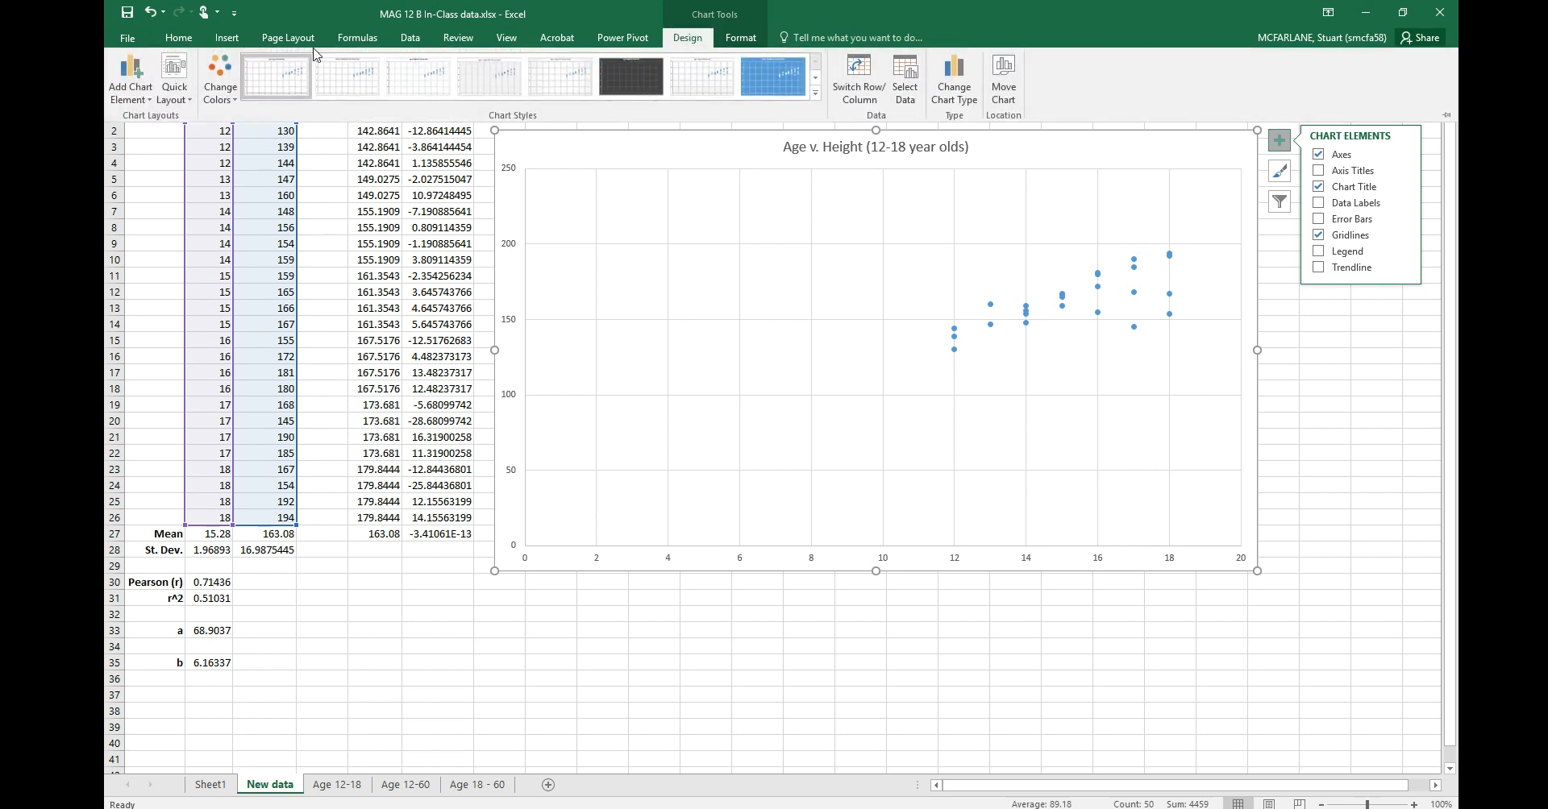
{"action": "left_click", "coordinate": [131, 81]}
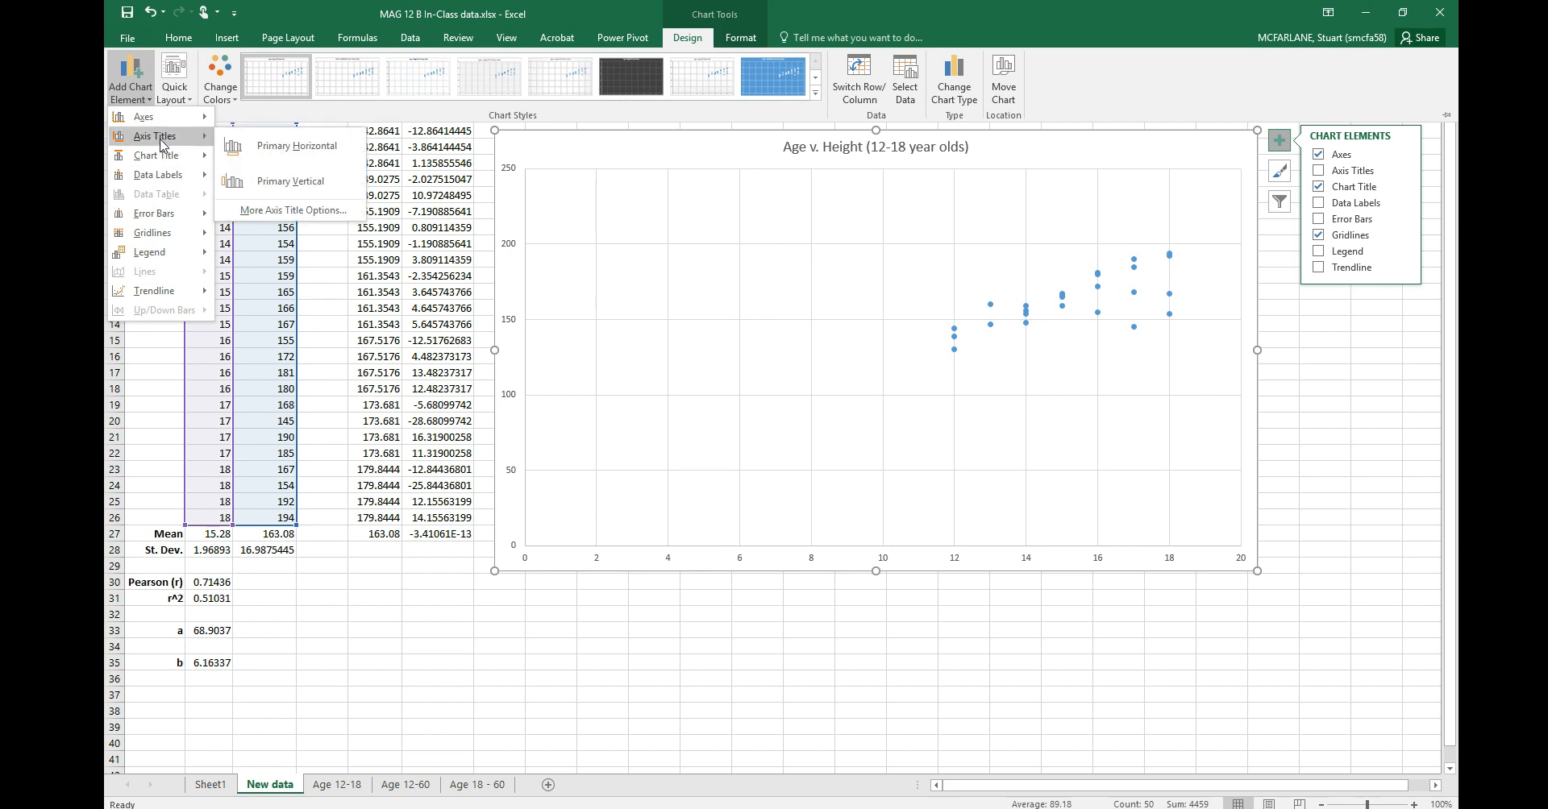
{"action": "left_click", "coordinate": [304, 152]}
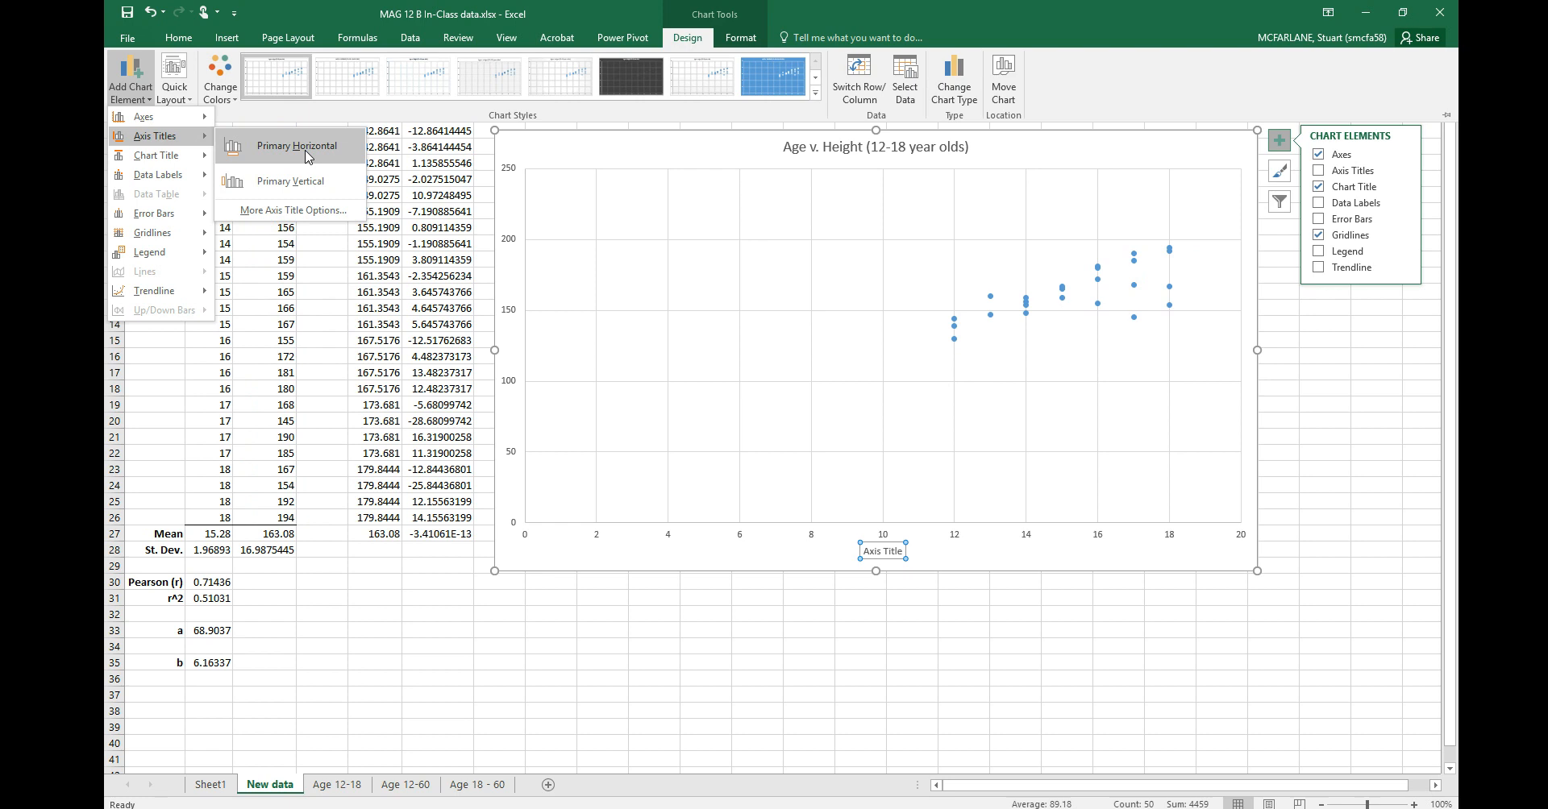
{"action": "left_click", "coordinate": [307, 156]}
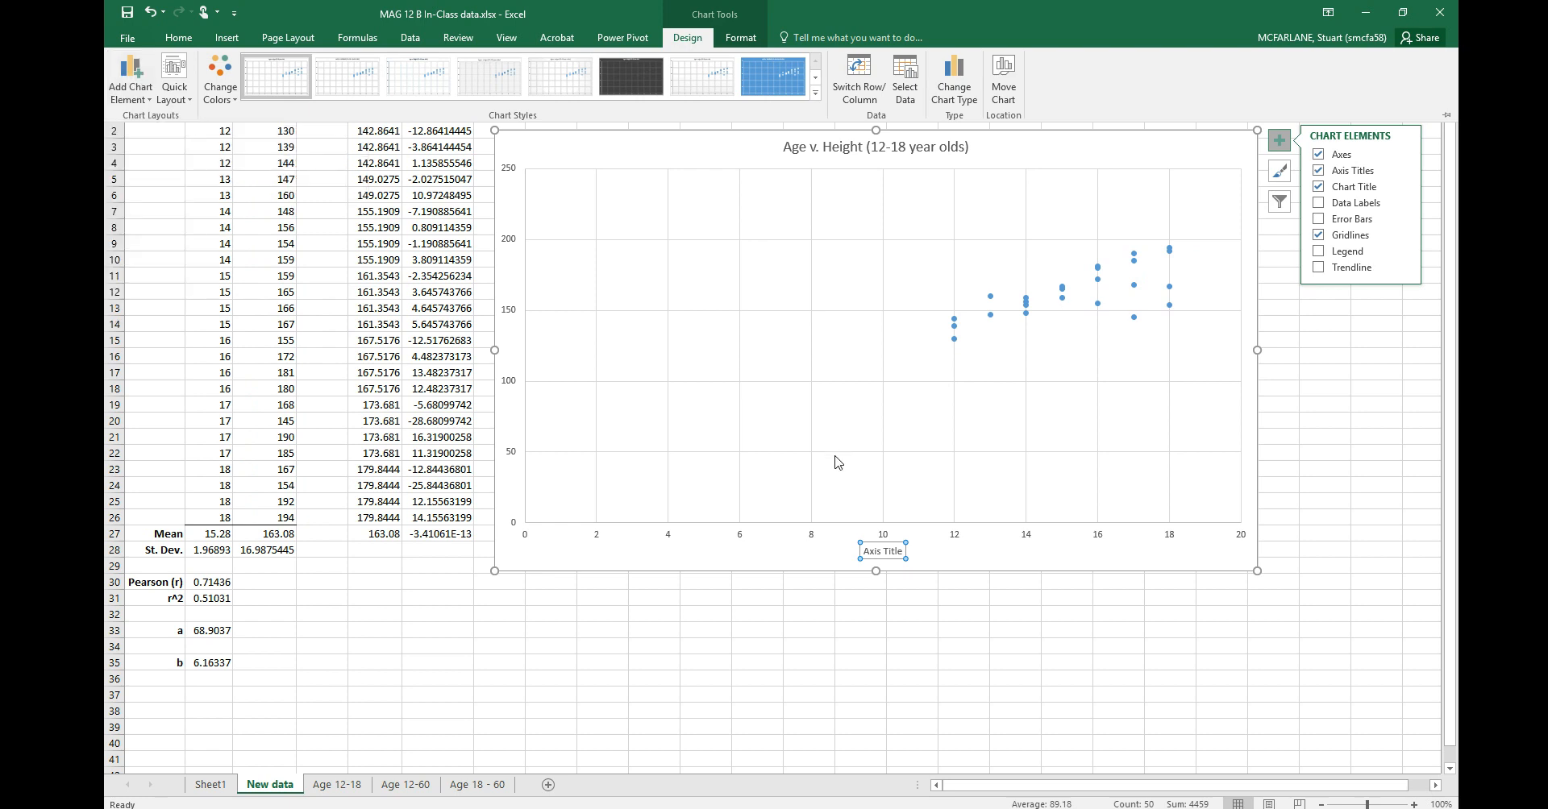
{"action": "left_click", "coordinate": [898, 551]}
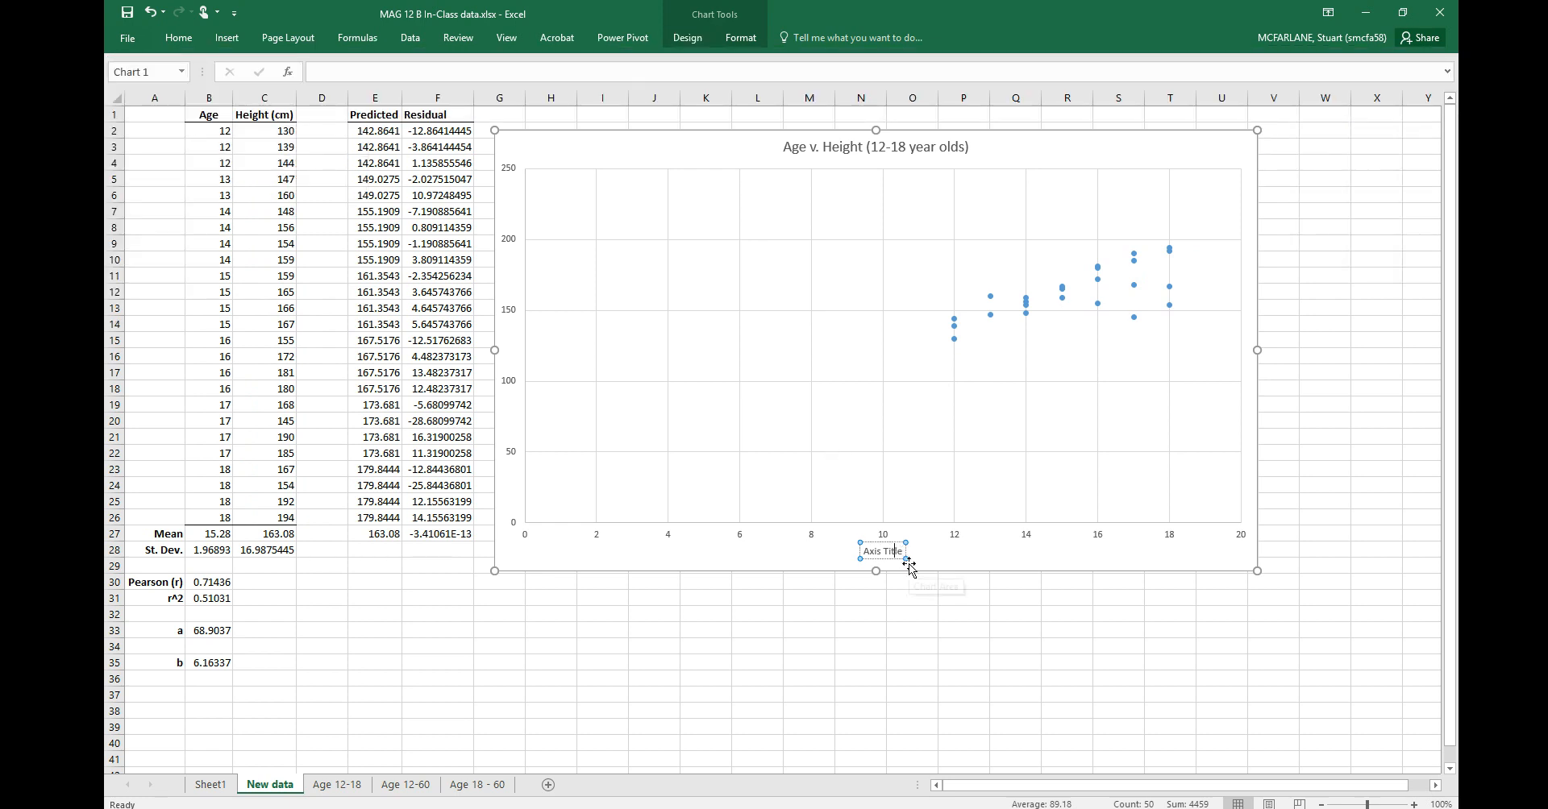
{"action": "key", "text": "BackSpace"}
{"action": "key", "text": "BackSpace"}
{"action": "key", "text": "BackSpace"}
{"action": "key", "text": "BackSpace"}
{"action": "key", "text": "BackSpace"}
{"action": "key", "text": "BackSpace"}
{"action": "key", "text": "BackSpace"}
{"action": "key", "text": "BackSpace"}
{"action": "key", "text": "BackSpace"}
{"action": "key", "text": "BackSpace"}
{"action": "type", "text": "Age ("}
{"action": "type", "text": ")"}
{"action": "key", "text": "Left"}
{"action": "type", "text": "years"}
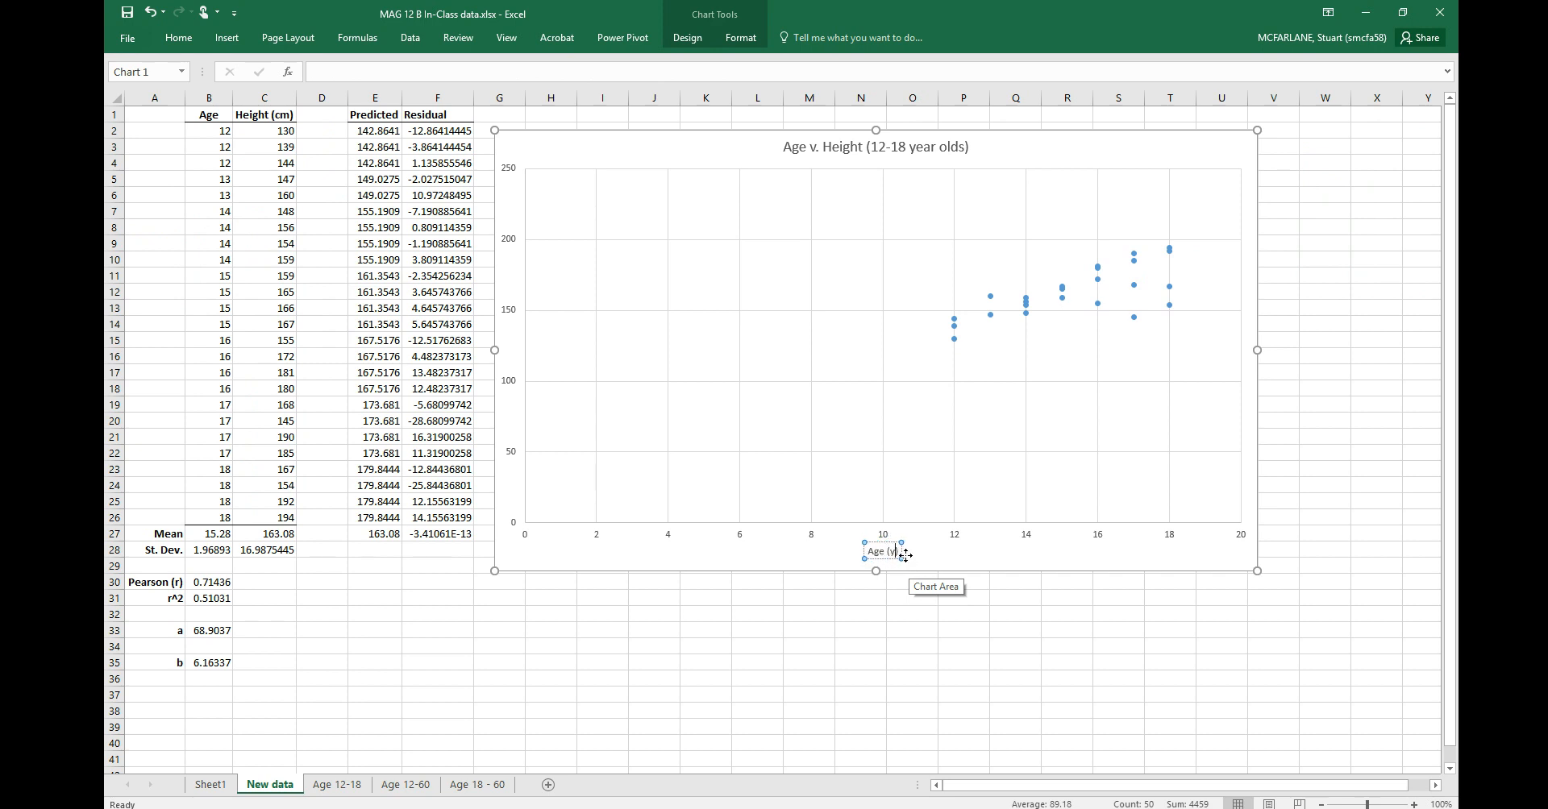
{"action": "left_click", "coordinate": [966, 552]}
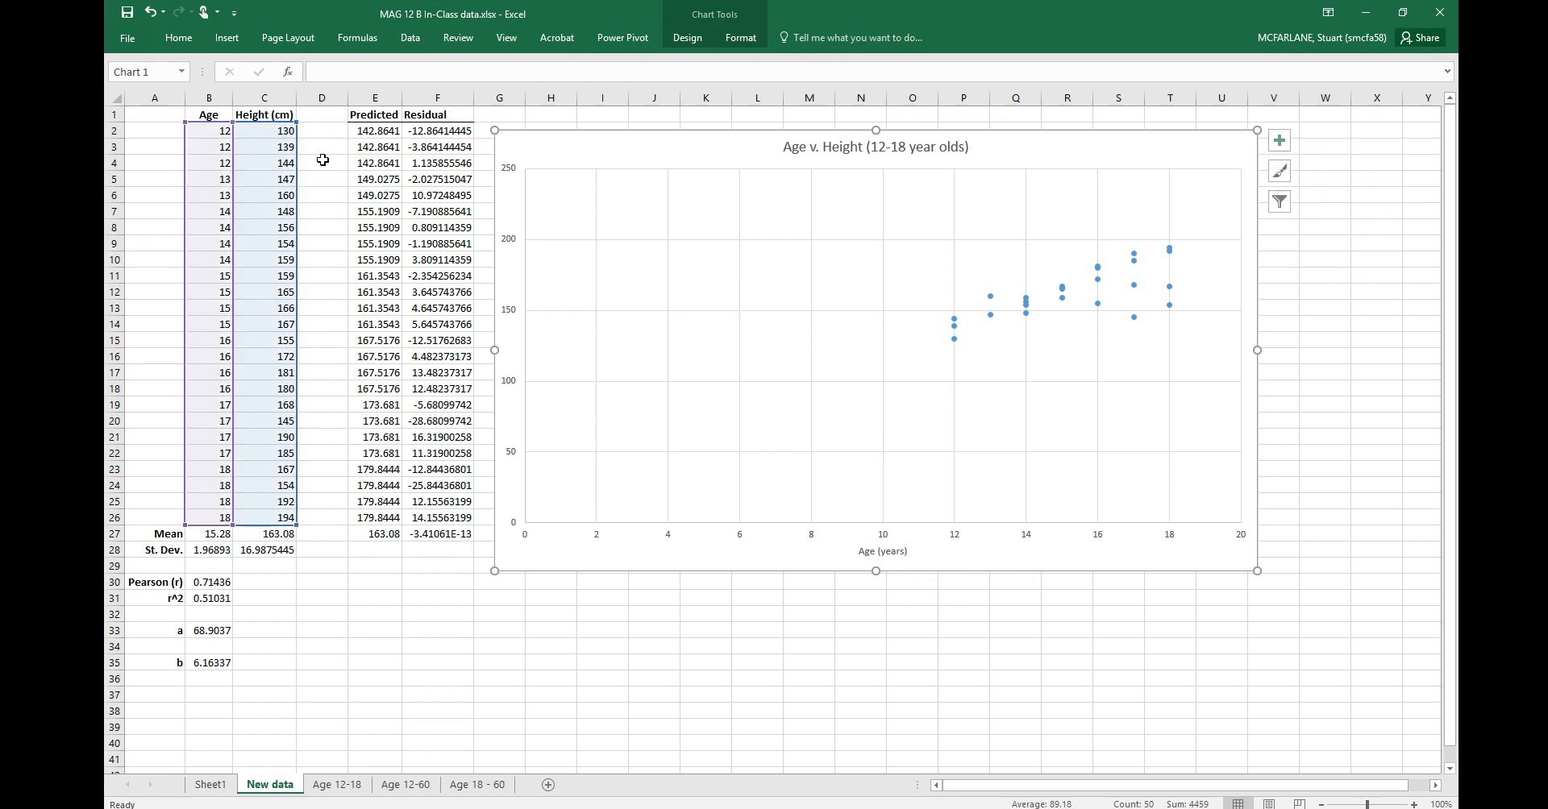
Step: Add a primary vertical axis title to the chart with the text "Height (cm)"
{"action": "left_click", "coordinate": [687, 38]}
{"action": "left_click", "coordinate": [131, 81]}
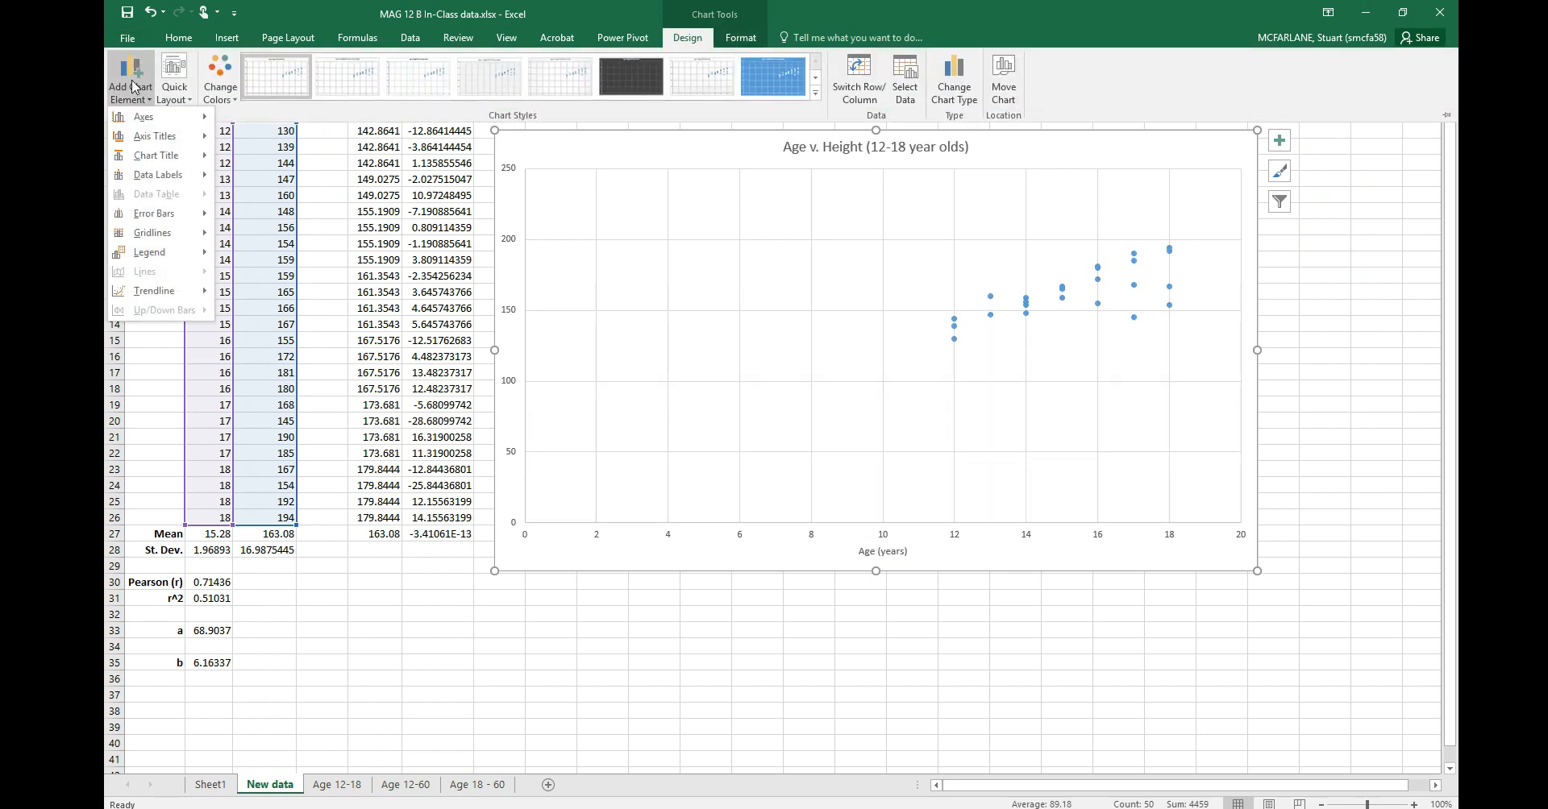
{"action": "mouse_move", "coordinate": [155, 137]}
{"action": "left_click", "coordinate": [306, 182]}
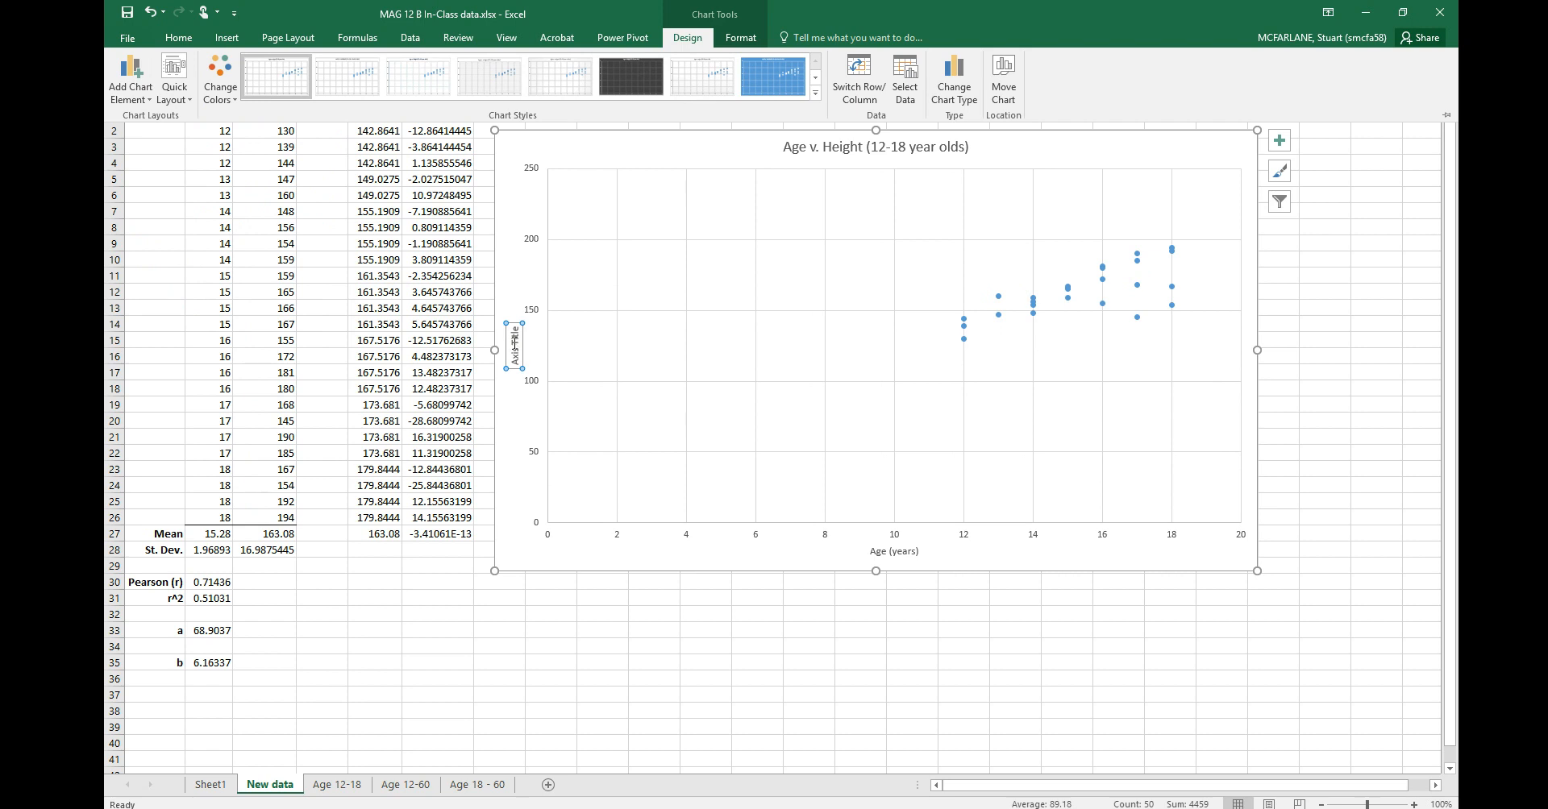
{"action": "double_click", "coordinate": [514, 343]}
{"action": "key", "text": "BackSpace"}
{"action": "key", "text": "BackSpace"}
{"action": "key", "text": "BackSpace"}
{"action": "key", "text": "BackSpace"}
{"action": "key", "text": "BackSpace"}
{"action": "key", "text": "BackSpace"}
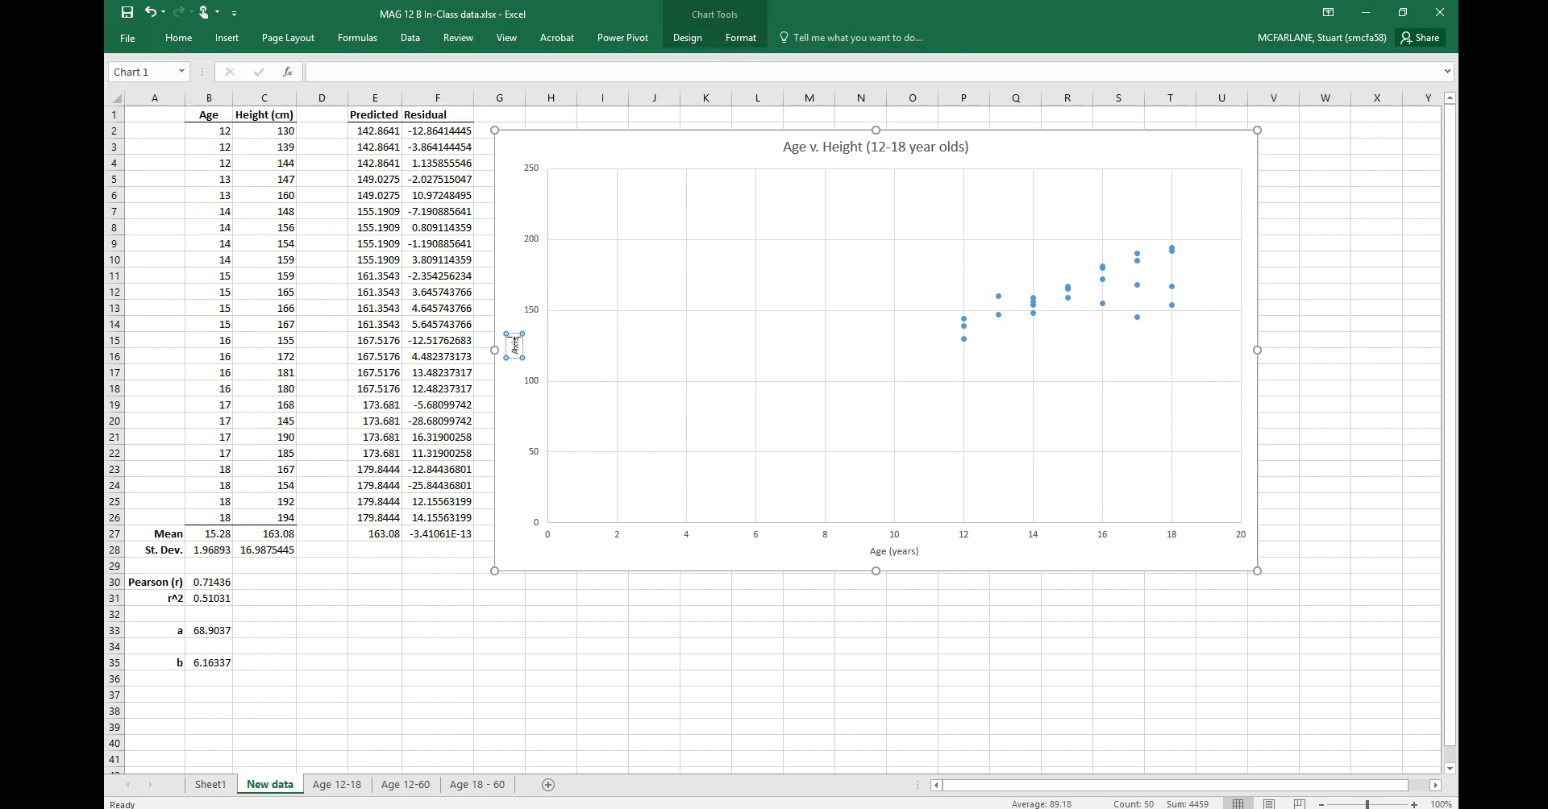
{"action": "type", "text": "Height (cm)"}
{"action": "left_click", "coordinate": [650, 154]}
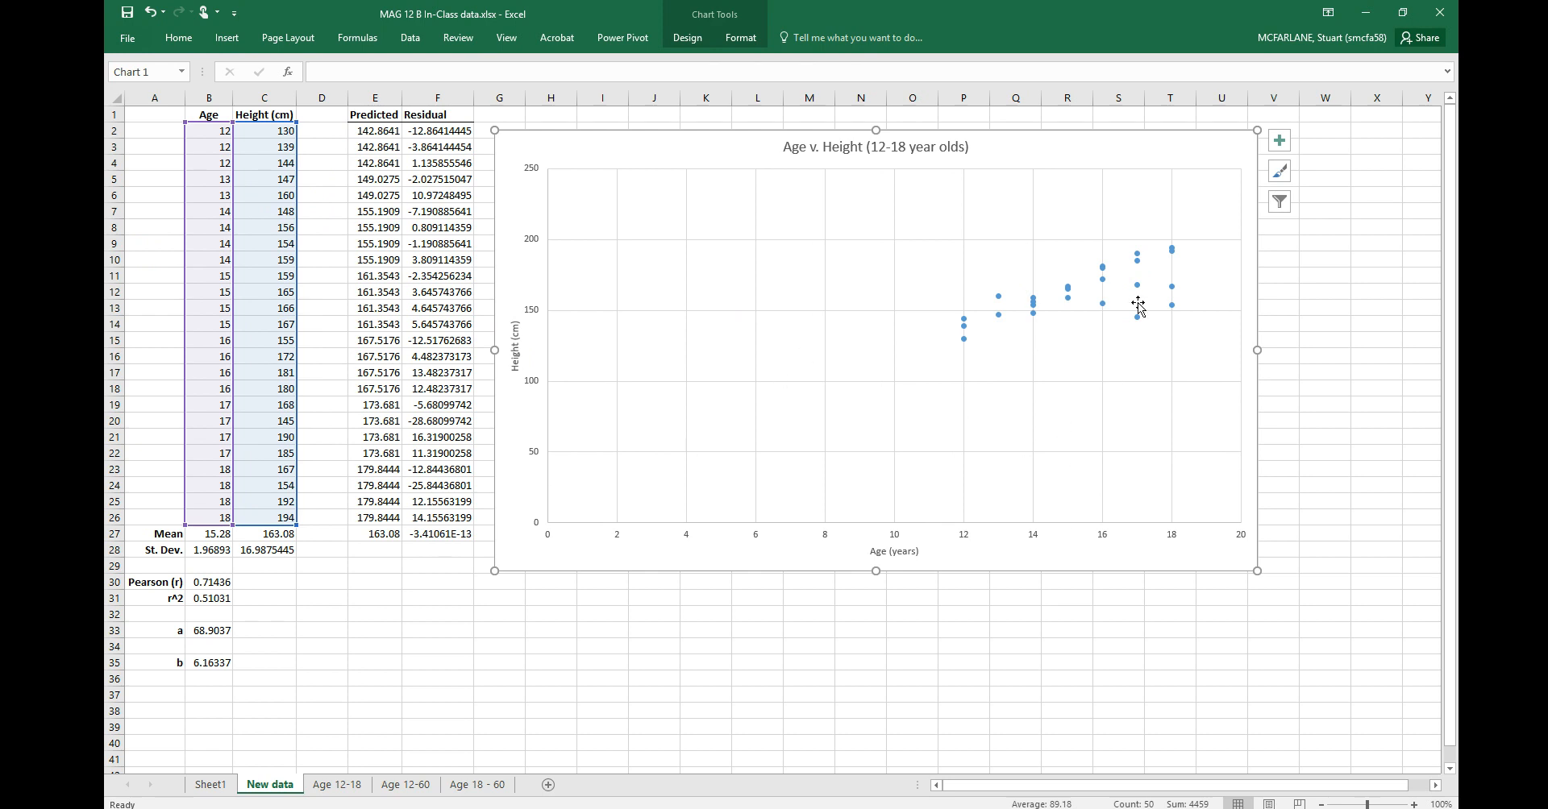
Step: Set the minimum bound of the chart's horizontal value axis to 10
{"action": "double_click", "coordinate": [1180, 150]}
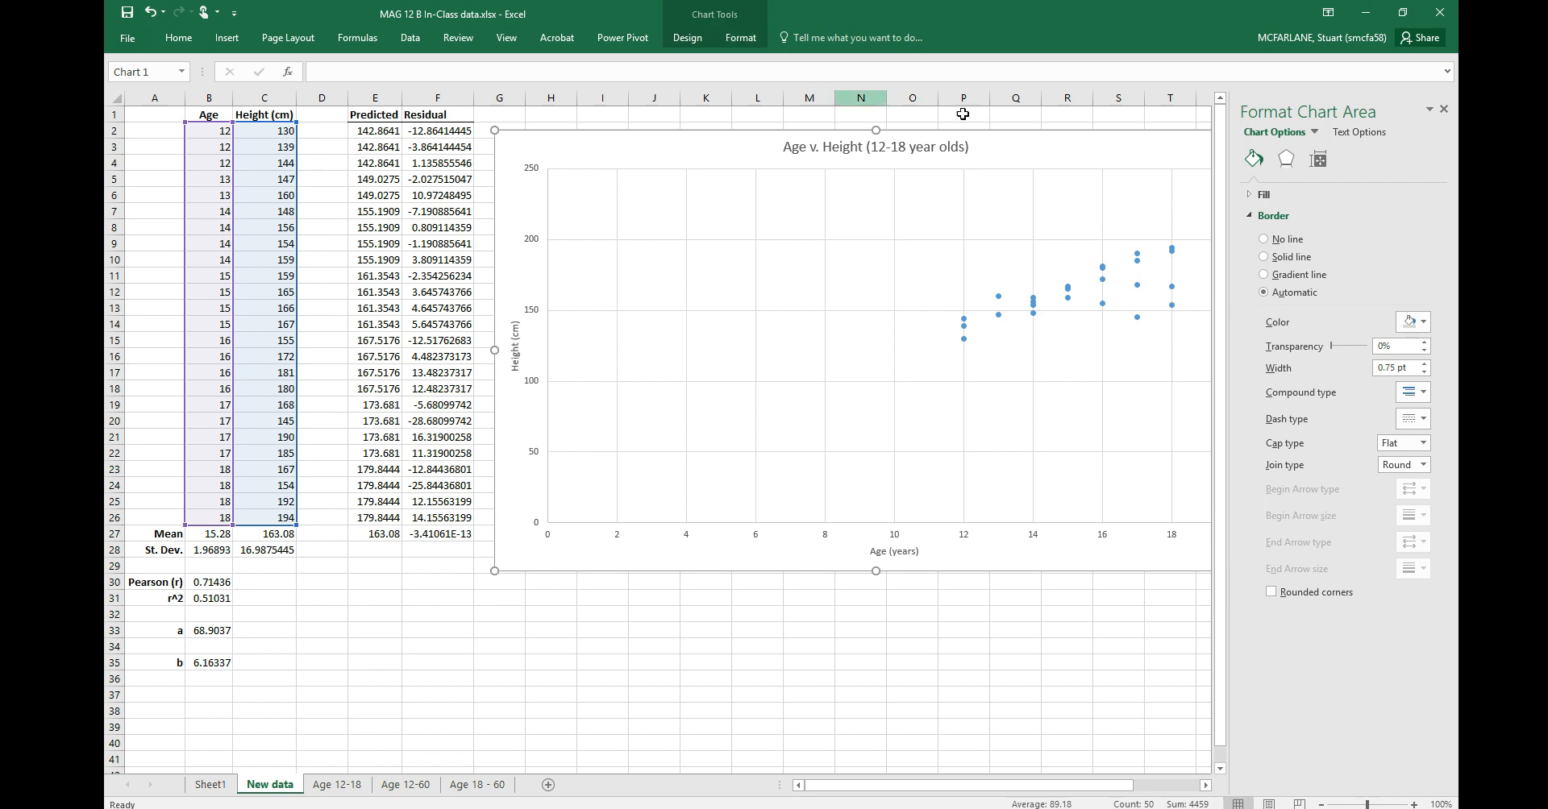
{"action": "left_click", "coordinate": [1315, 133]}
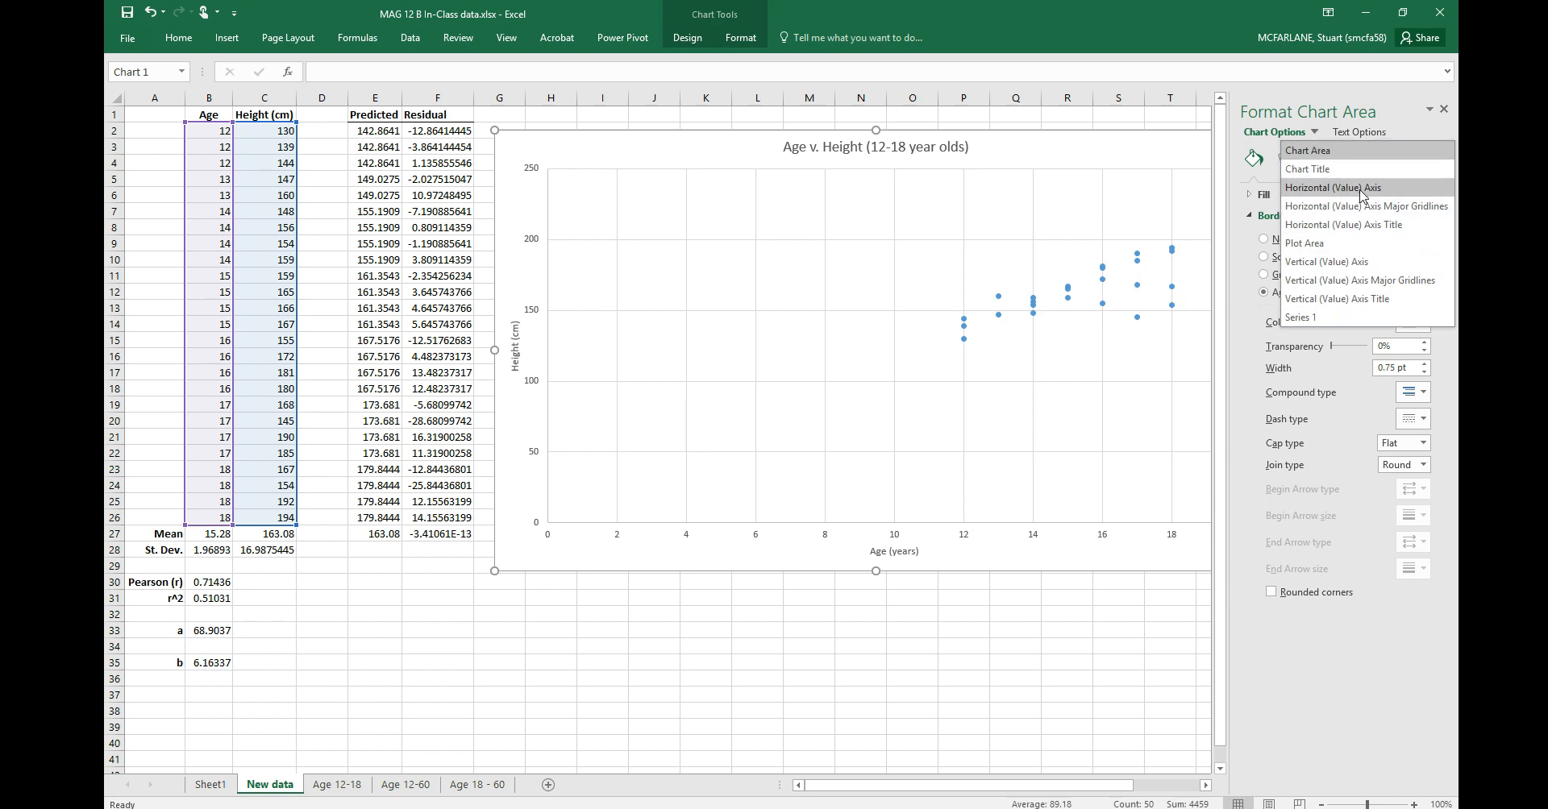
{"action": "left_click", "coordinate": [1389, 190]}
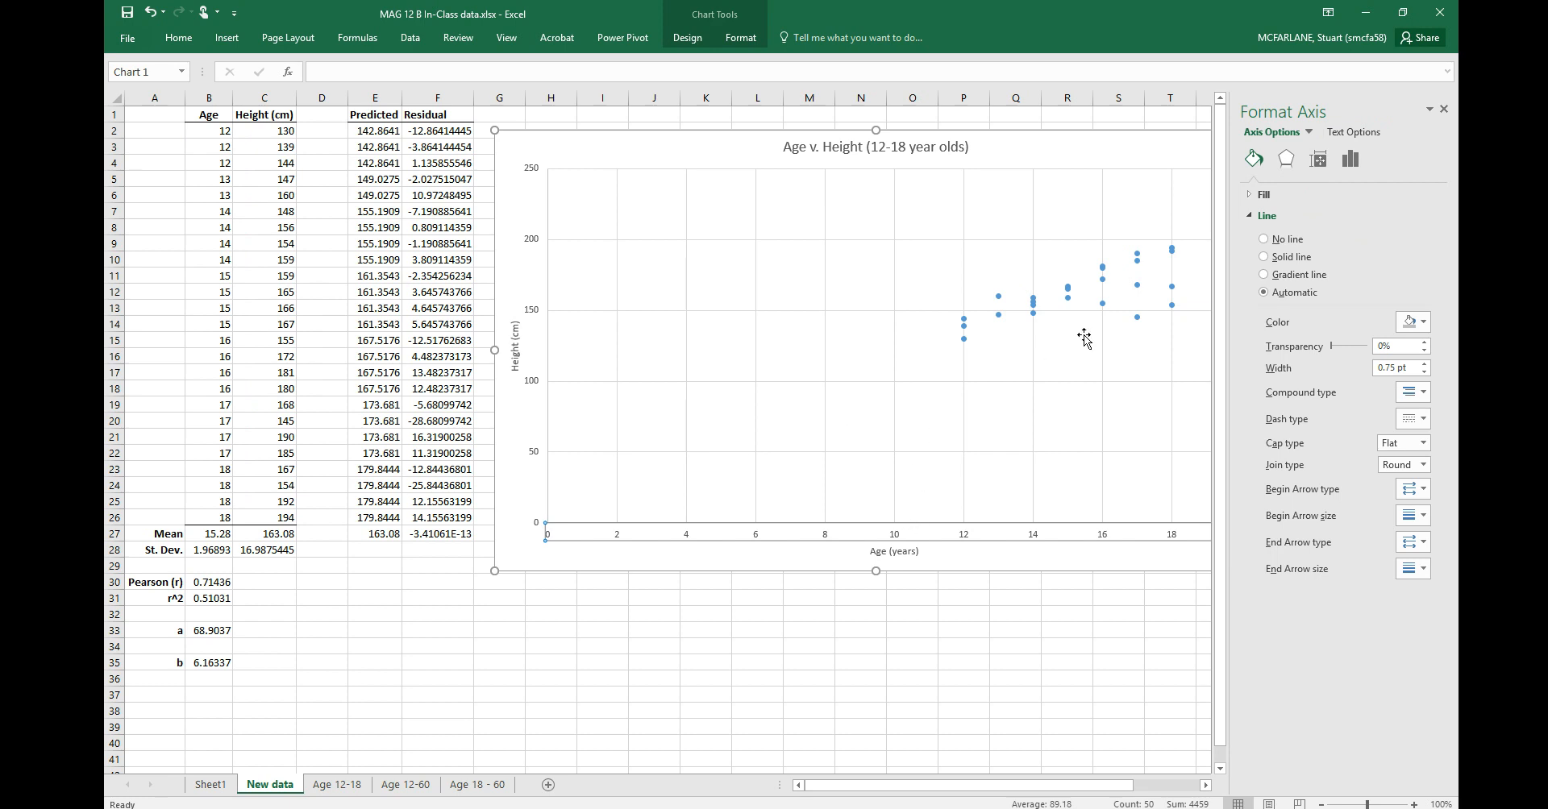
{"action": "left_click", "coordinate": [1357, 163]}
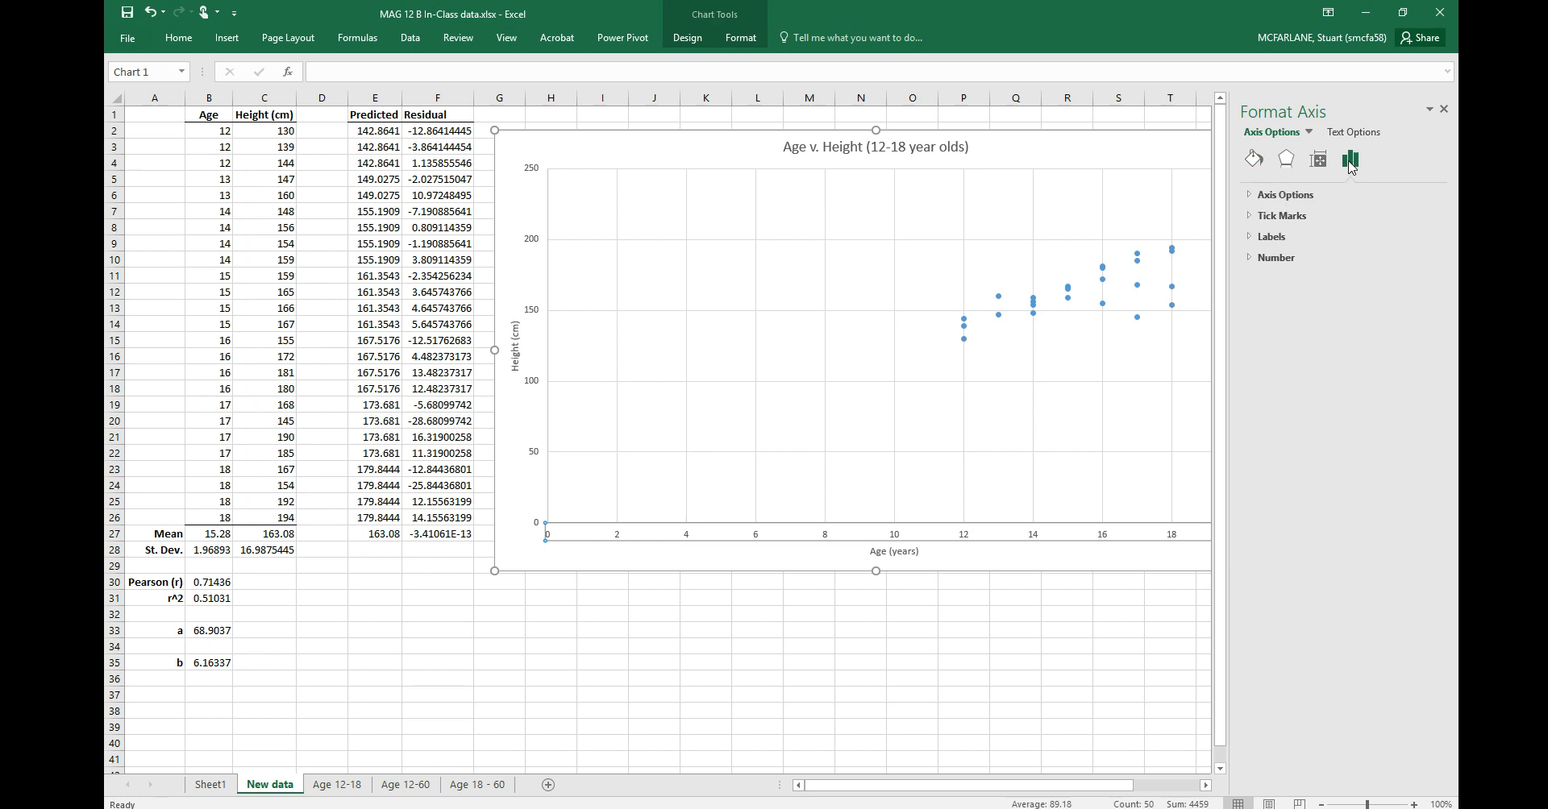
{"action": "left_click", "coordinate": [1306, 196]}
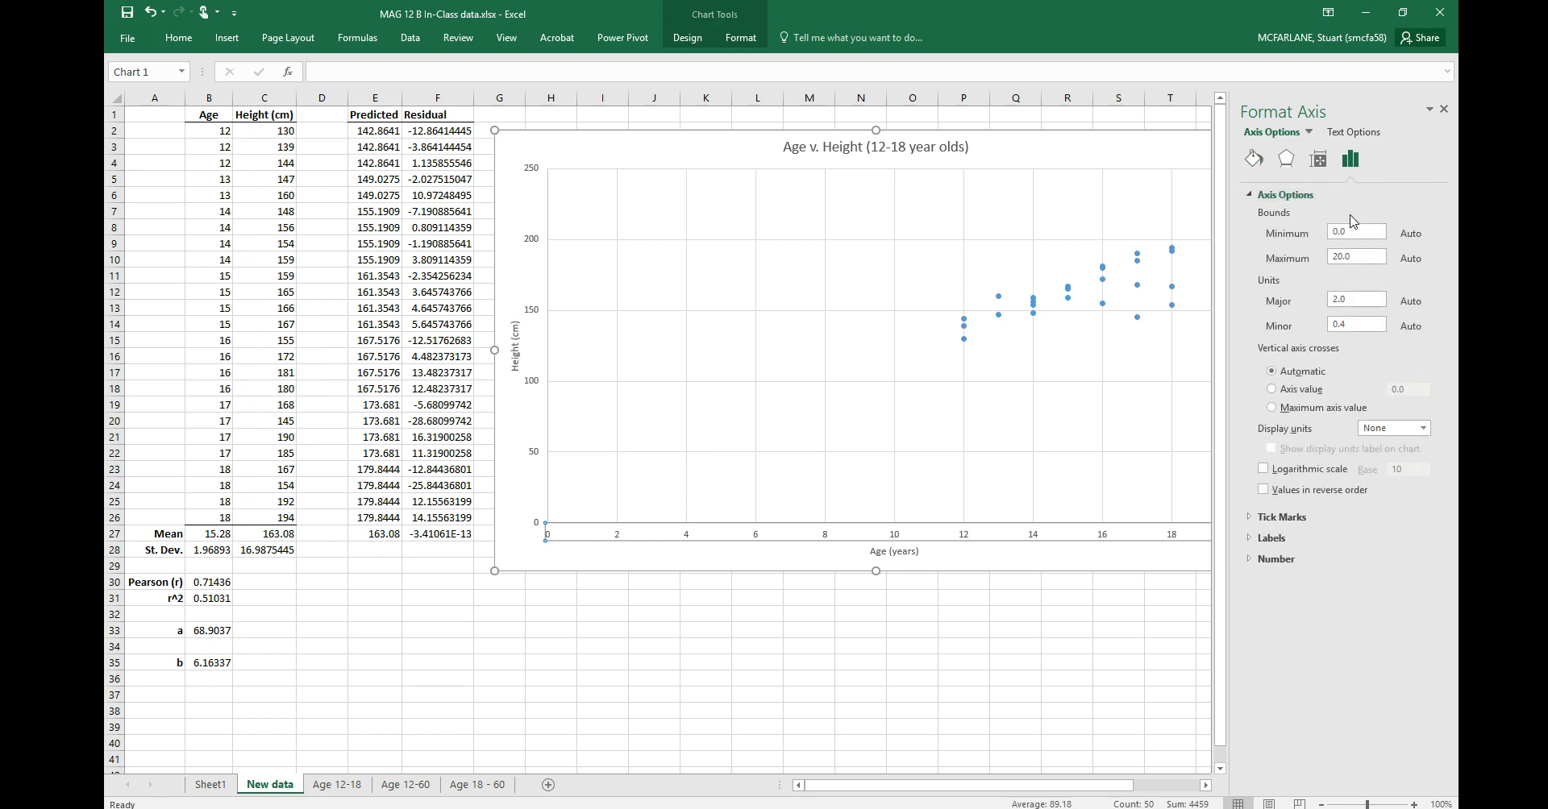
{"action": "left_click_drag", "start_coordinate": [1342, 232], "coordinate": [1309, 238]}
{"action": "key", "text": "Return"}
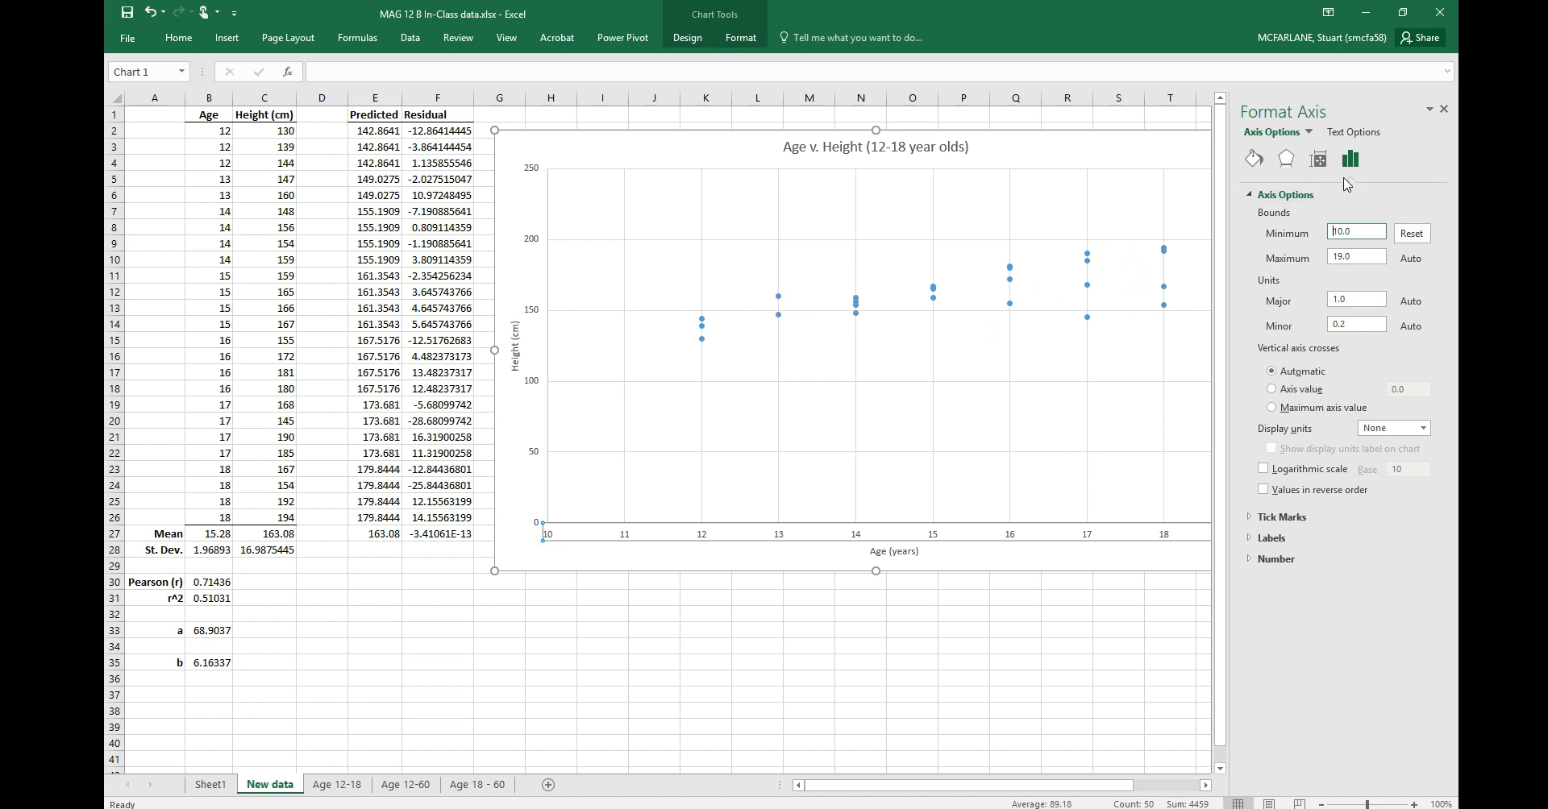
Step: Set the minimum bound of the chart's vertical value axis to 120
{"action": "left_click", "coordinate": [1308, 131]}
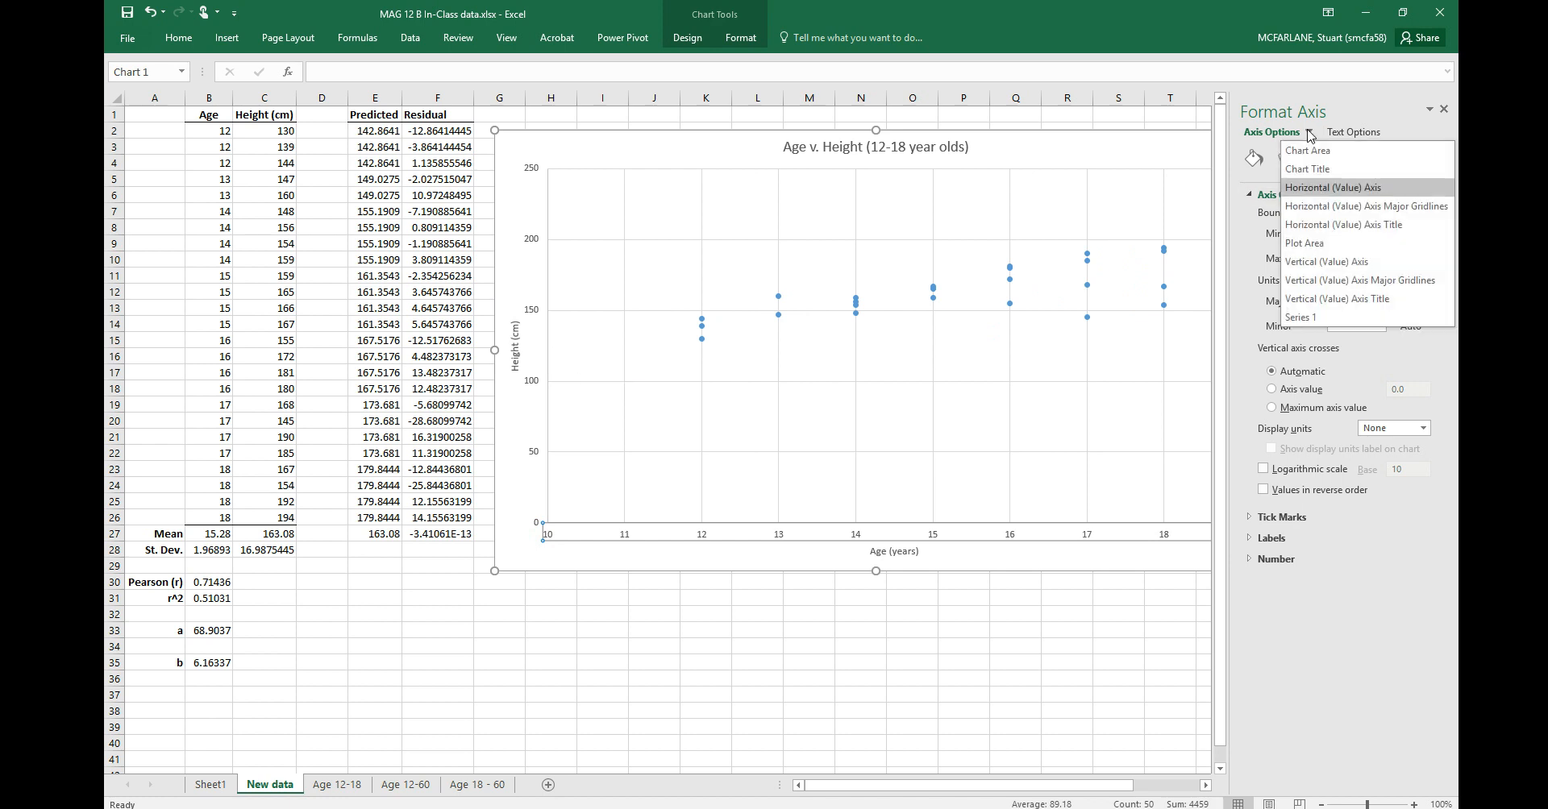
{"action": "left_click", "coordinate": [1369, 270]}
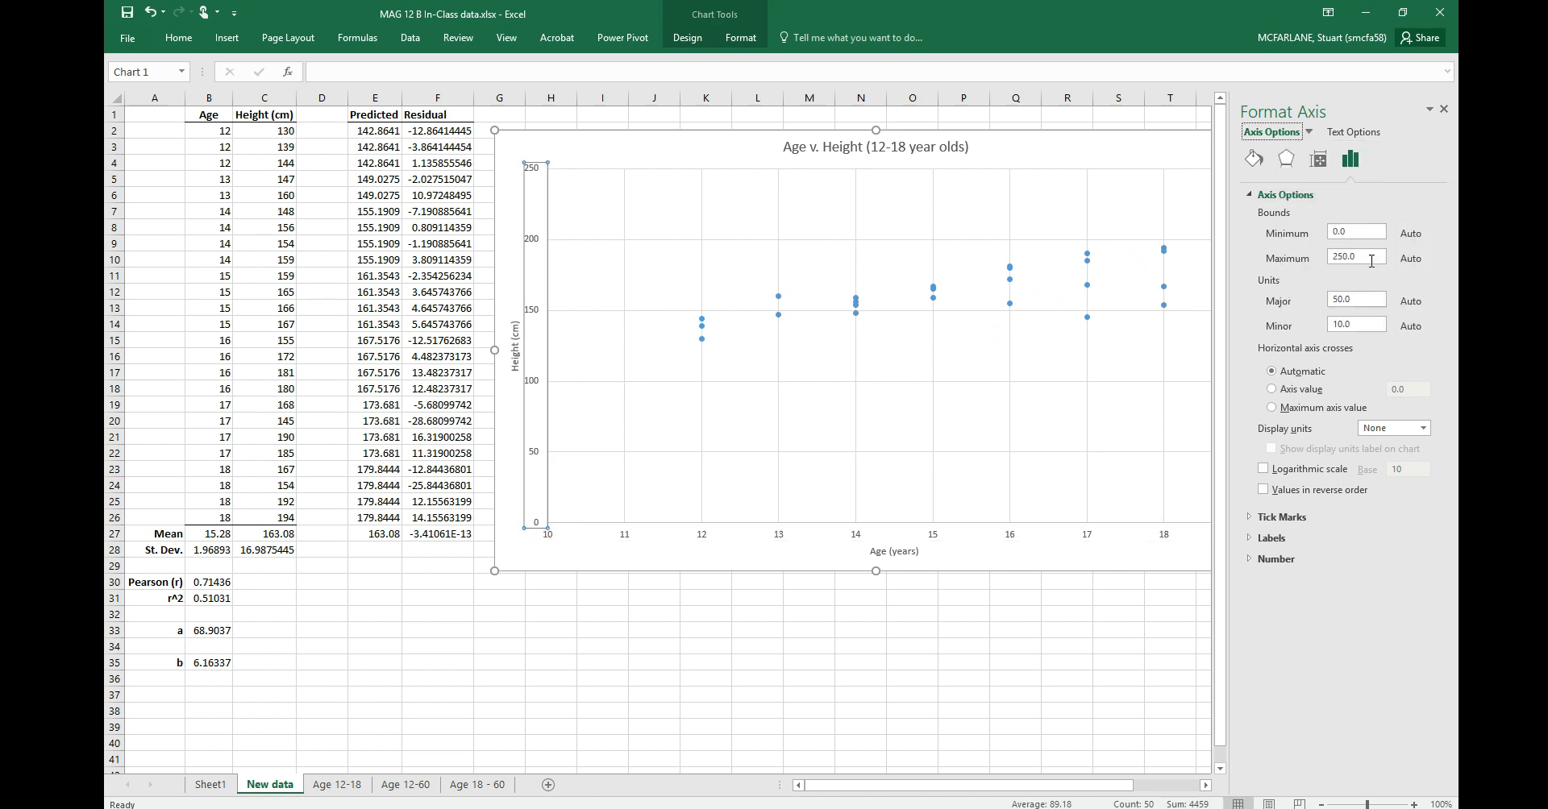
{"action": "left_click_drag", "start_coordinate": [1358, 231], "coordinate": [1312, 235]}
{"action": "key", "text": "Return"}
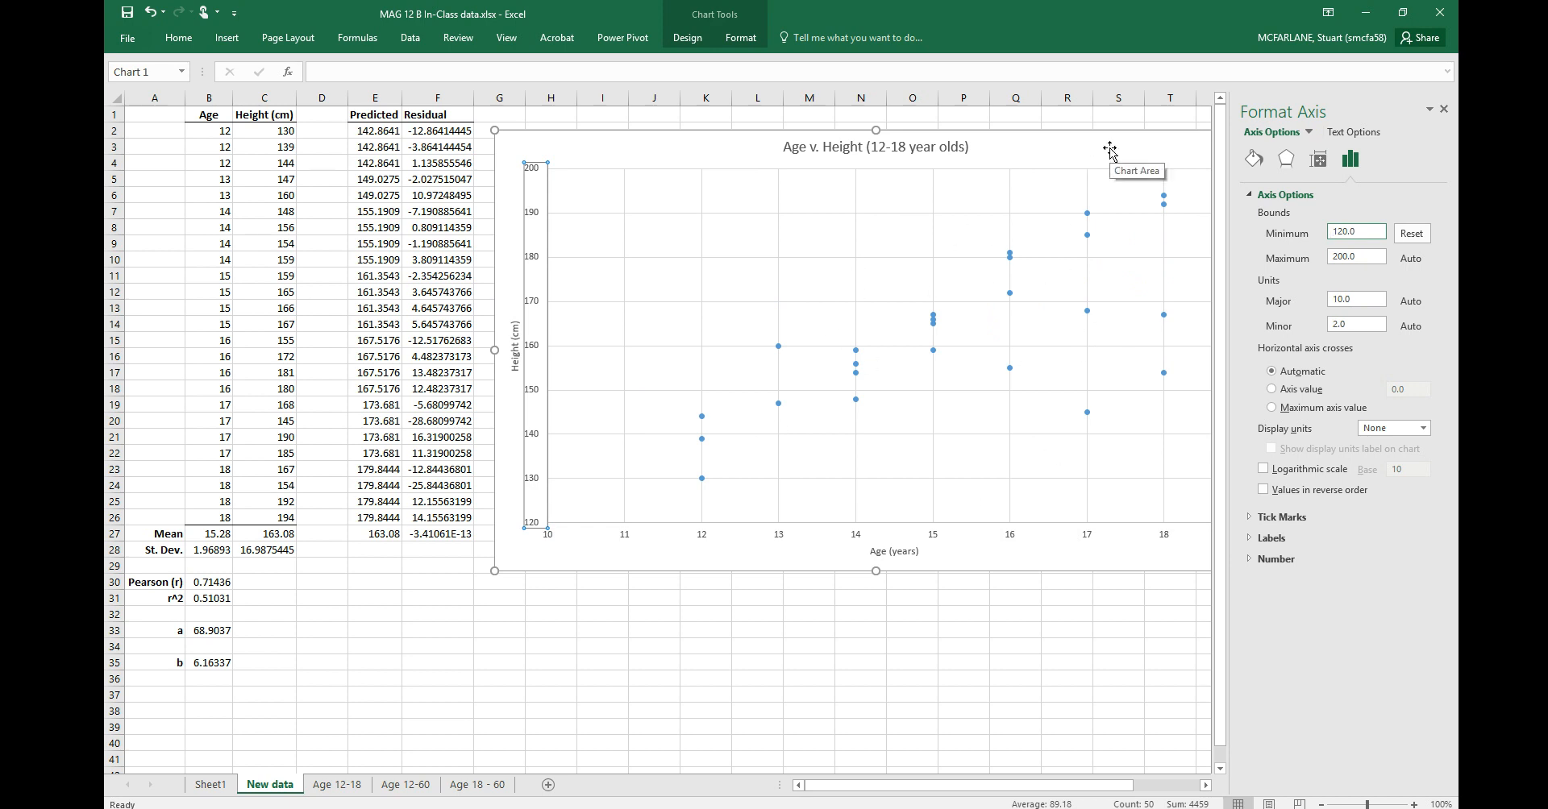
{"action": "left_click", "coordinate": [1196, 157]}
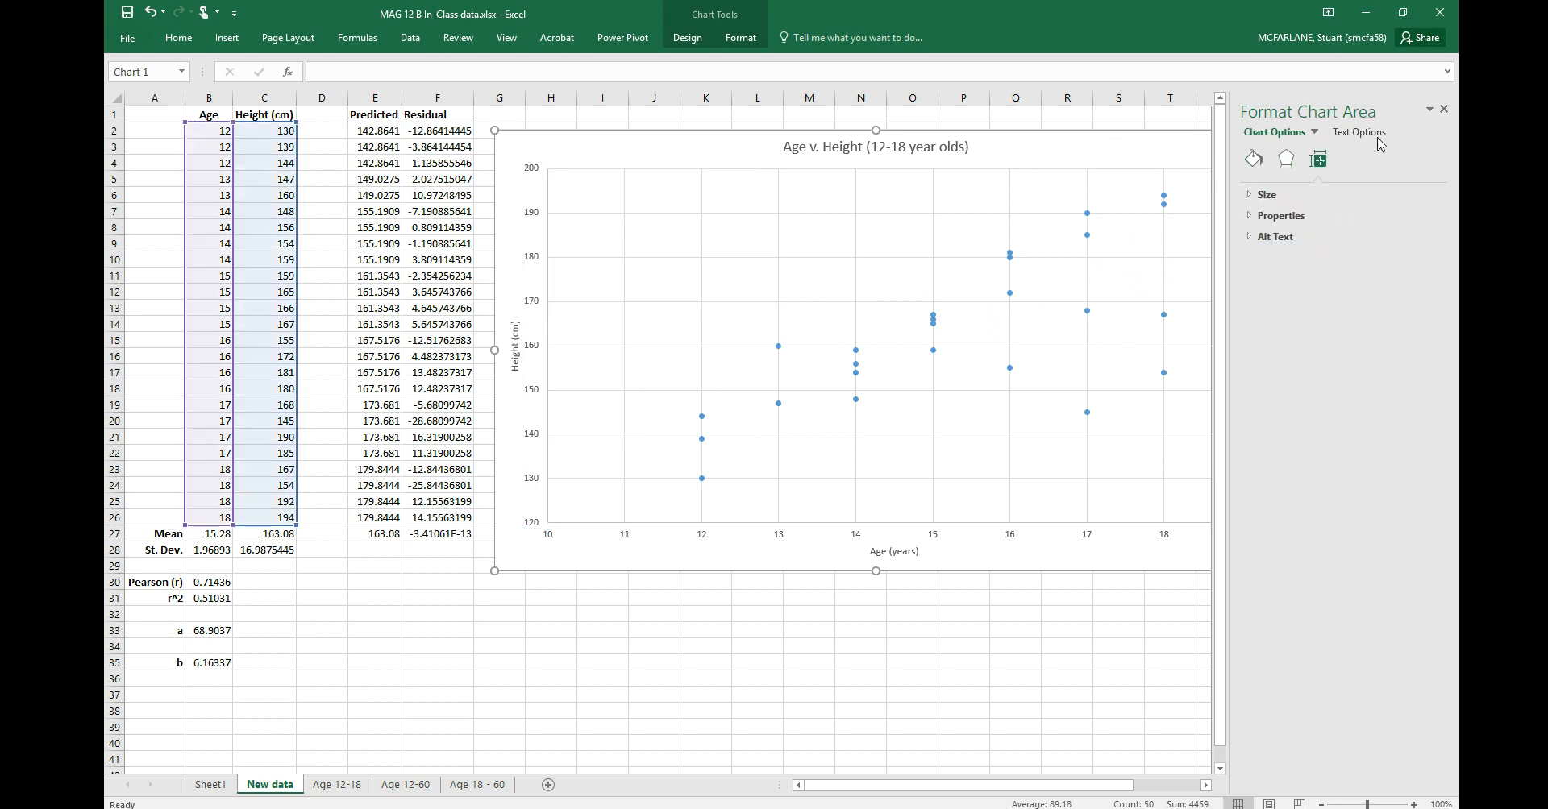
Step: Add a linear trendline to the Age v. Height chart and display its equation and R-squared value
{"action": "left_click", "coordinate": [1443, 110]}
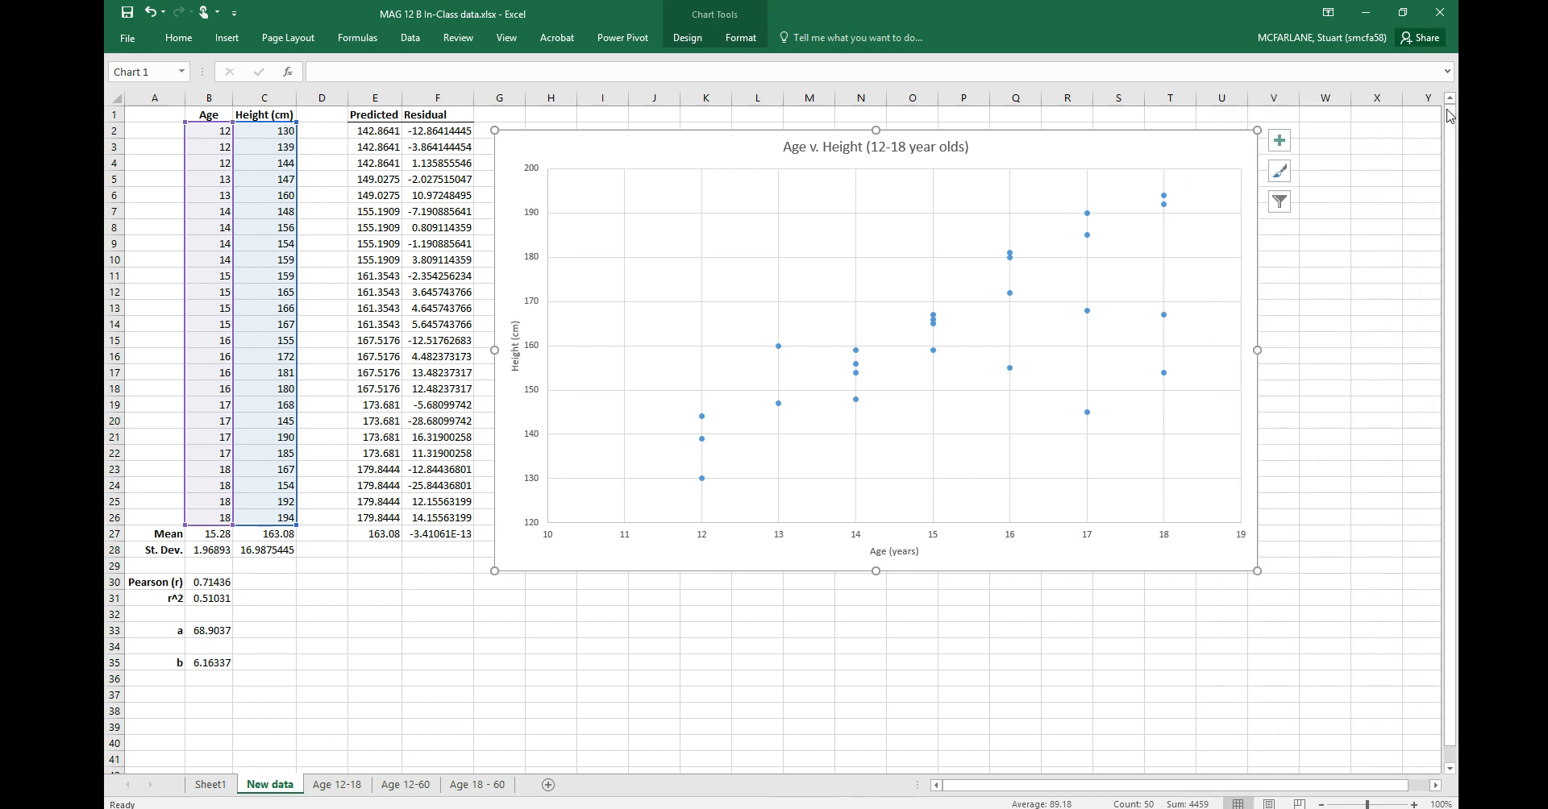
{"action": "left_click_drag", "start_coordinate": [1162, 167], "coordinate": [1165, 153]}
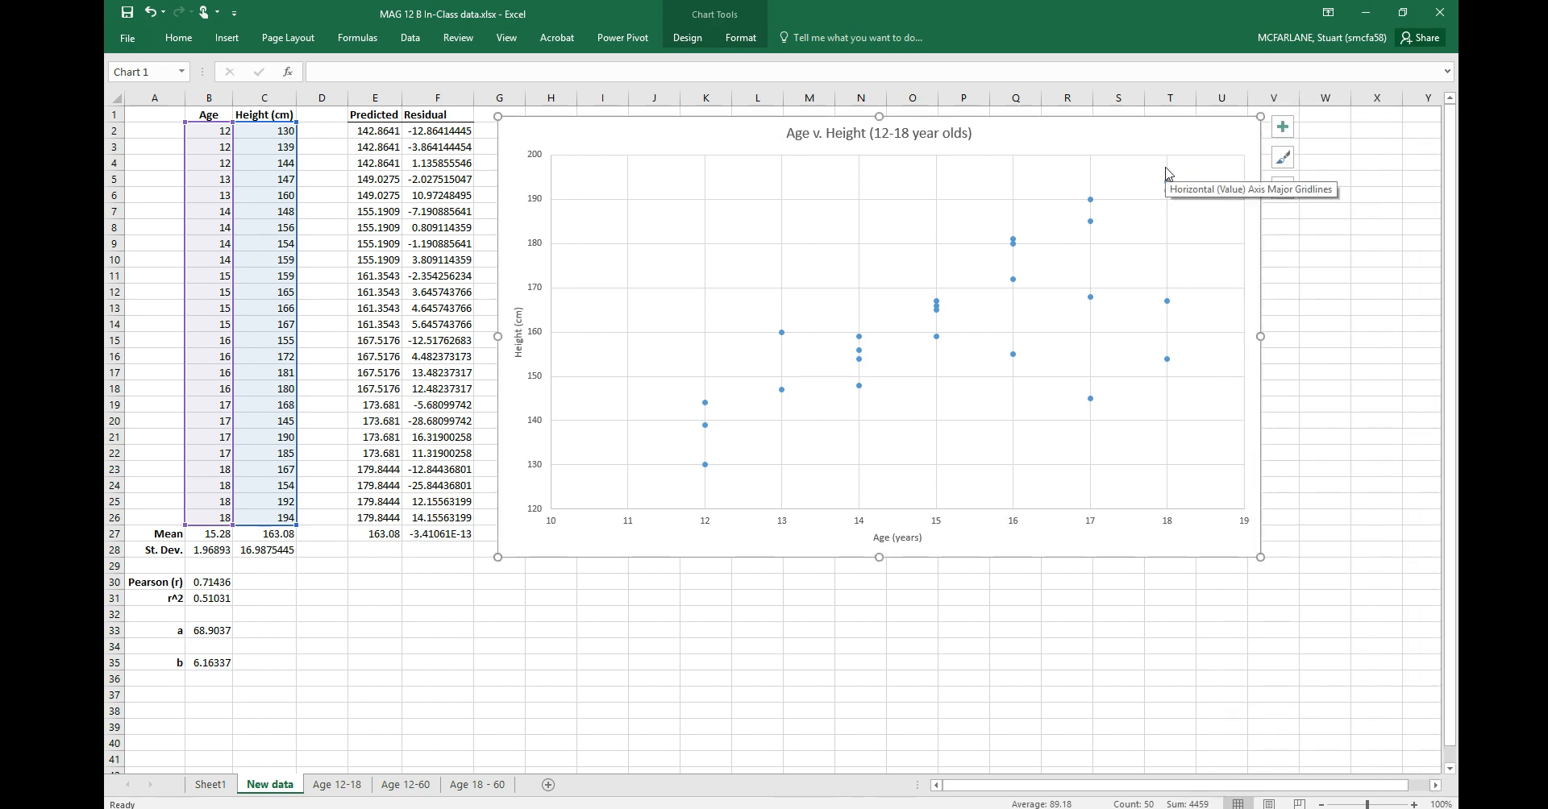
{"action": "left_click", "coordinate": [1282, 127]}
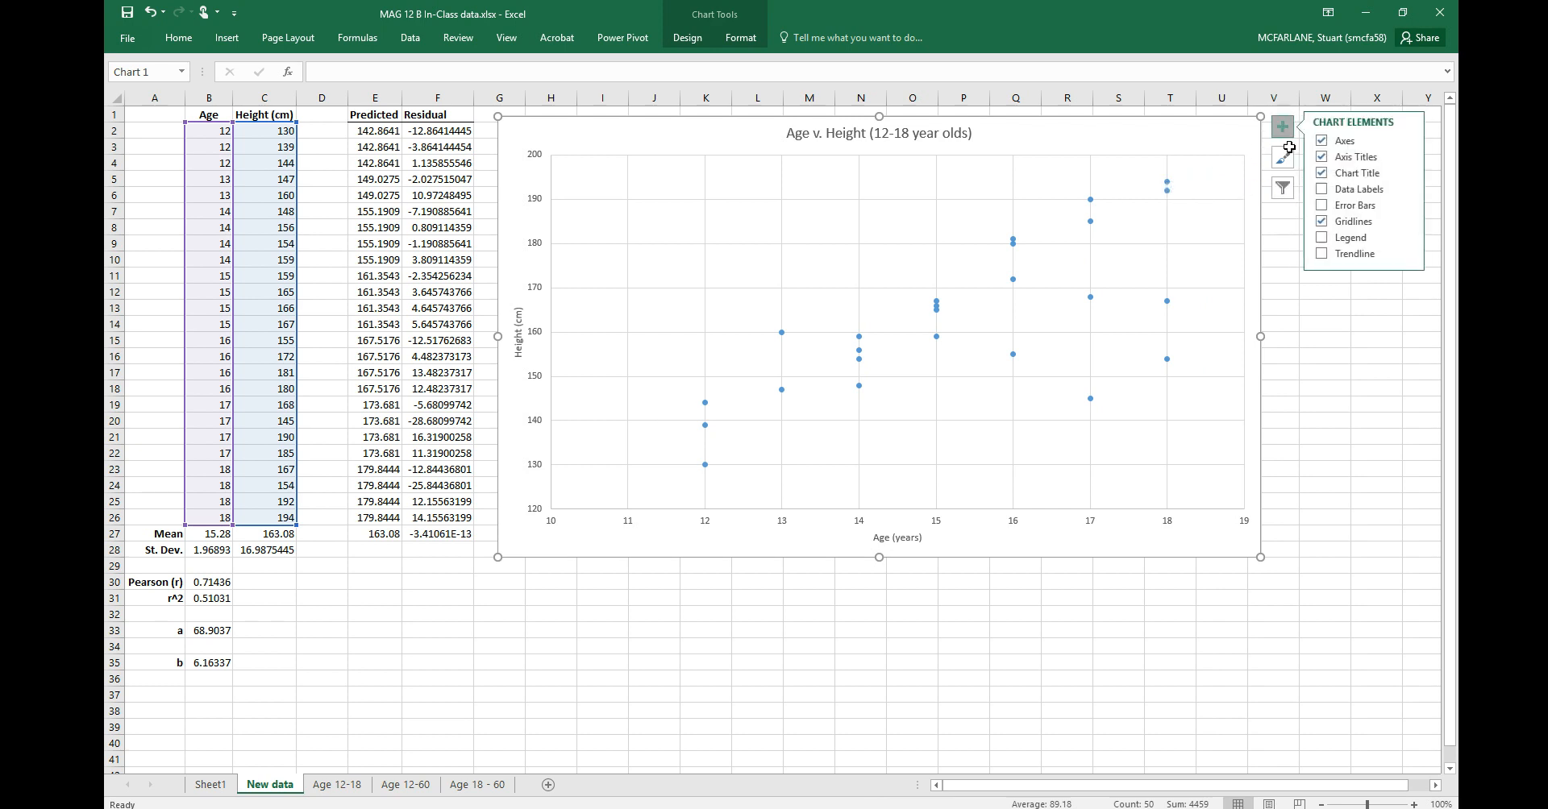
{"action": "left_click", "coordinate": [1359, 256]}
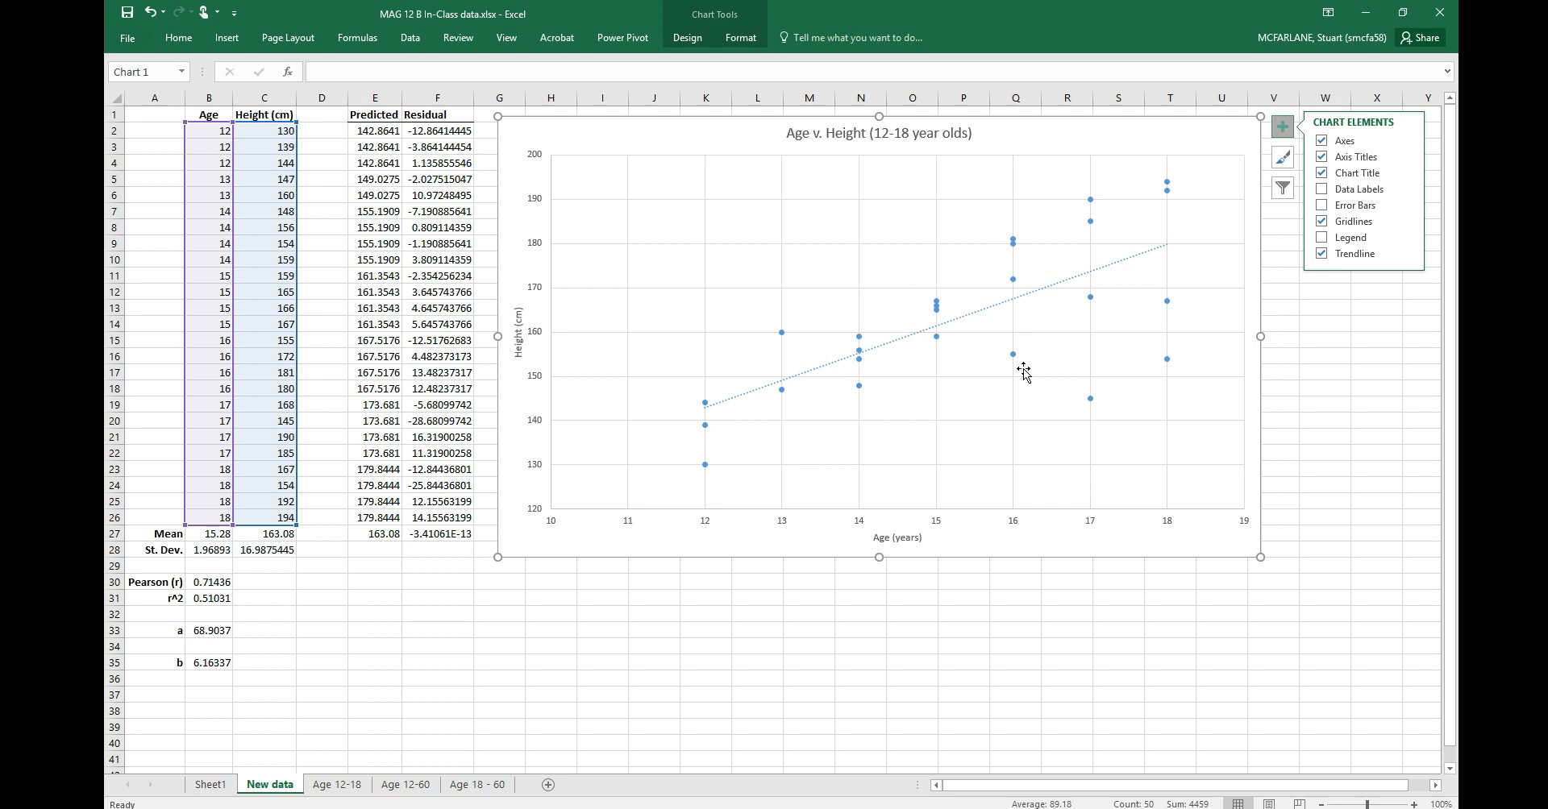
{"action": "double_click", "coordinate": [1133, 258]}
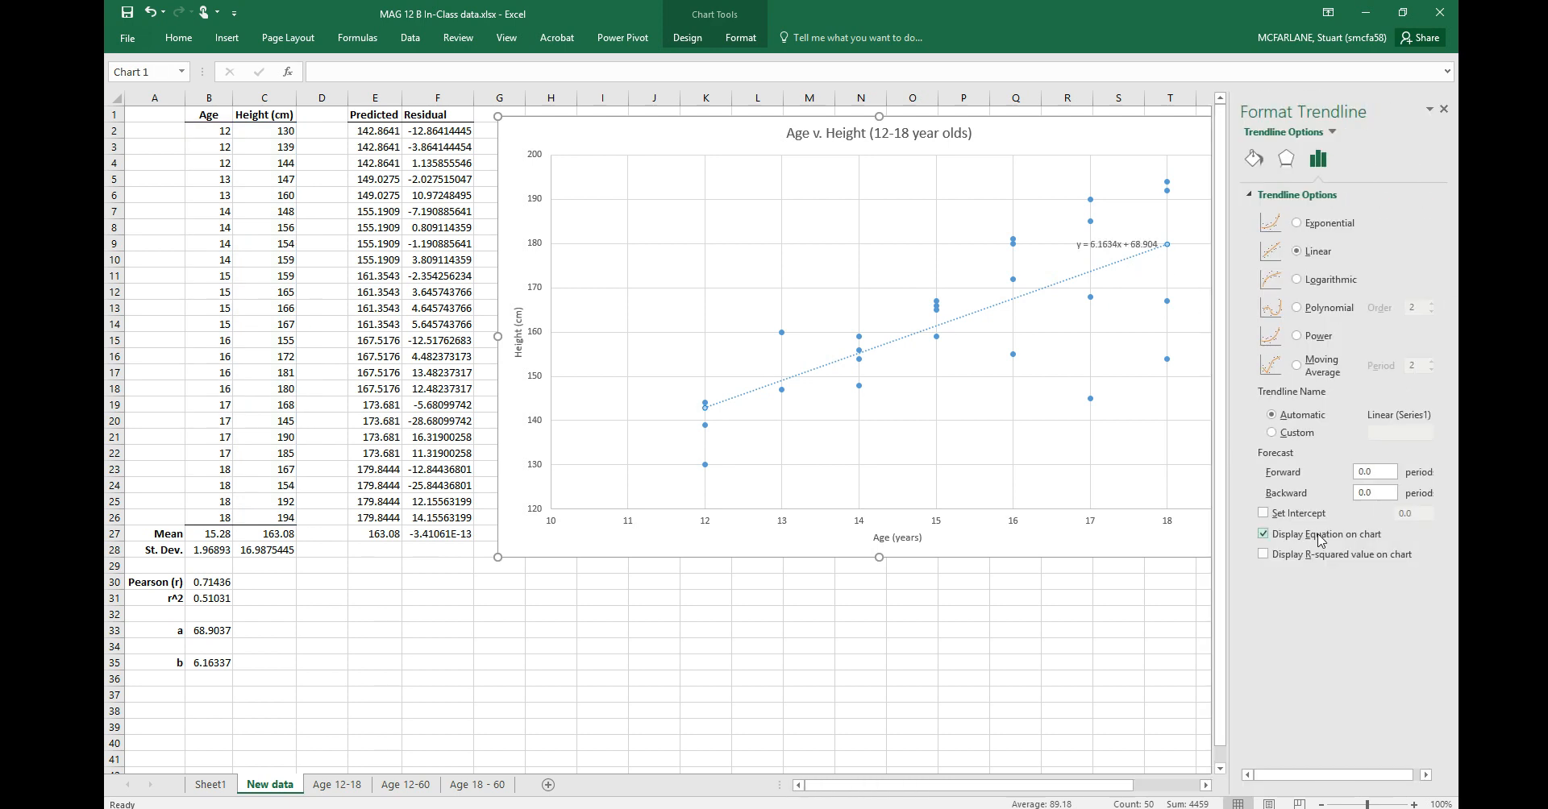
{"action": "left_click", "coordinate": [1325, 562]}
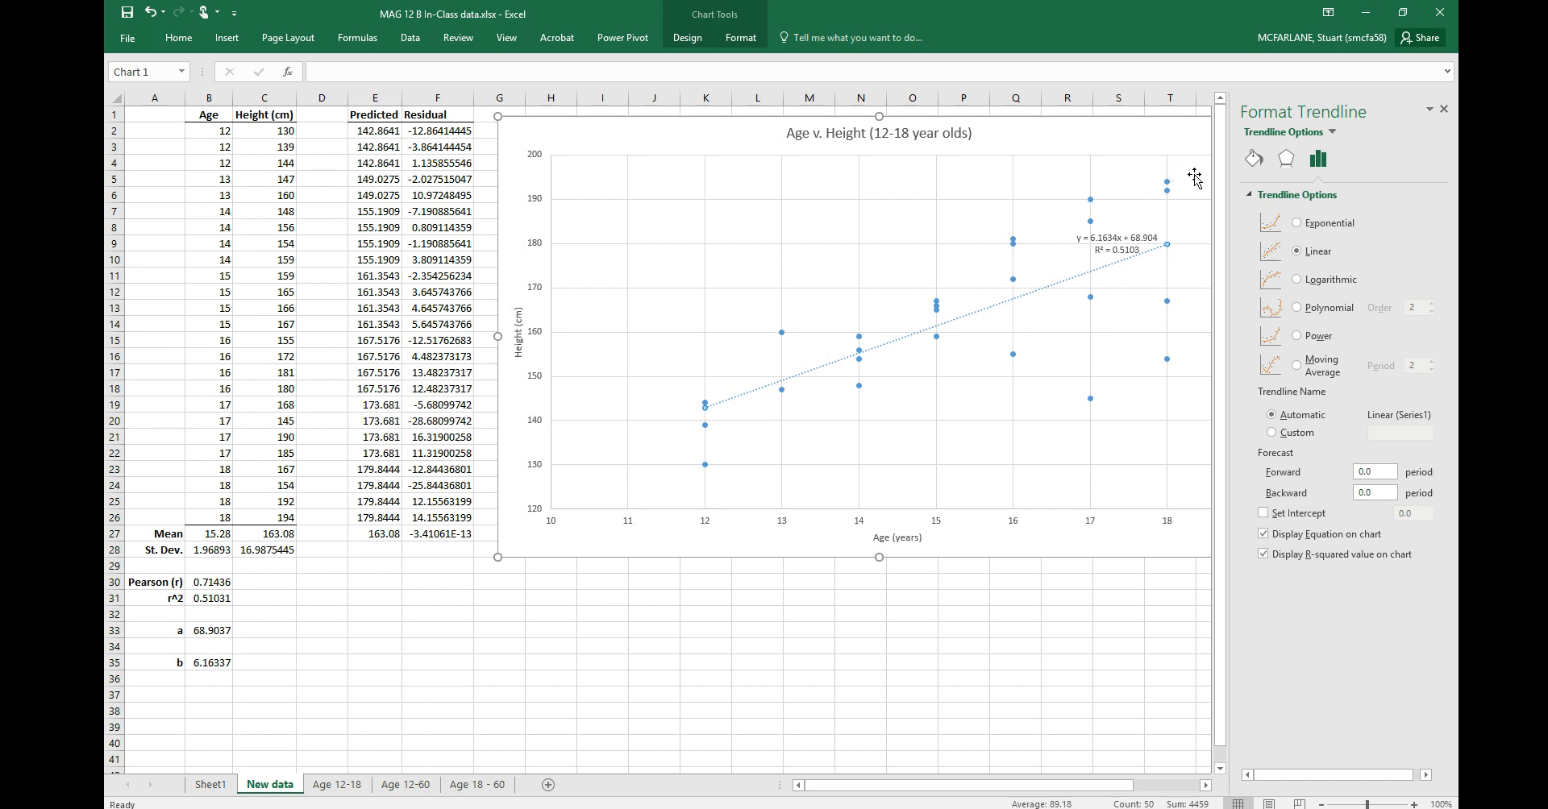
Step: Try the exponential, logarithmic, polynomial, power and moving average trendline types, and return the trendline to linear
{"action": "left_click", "coordinate": [1297, 224]}
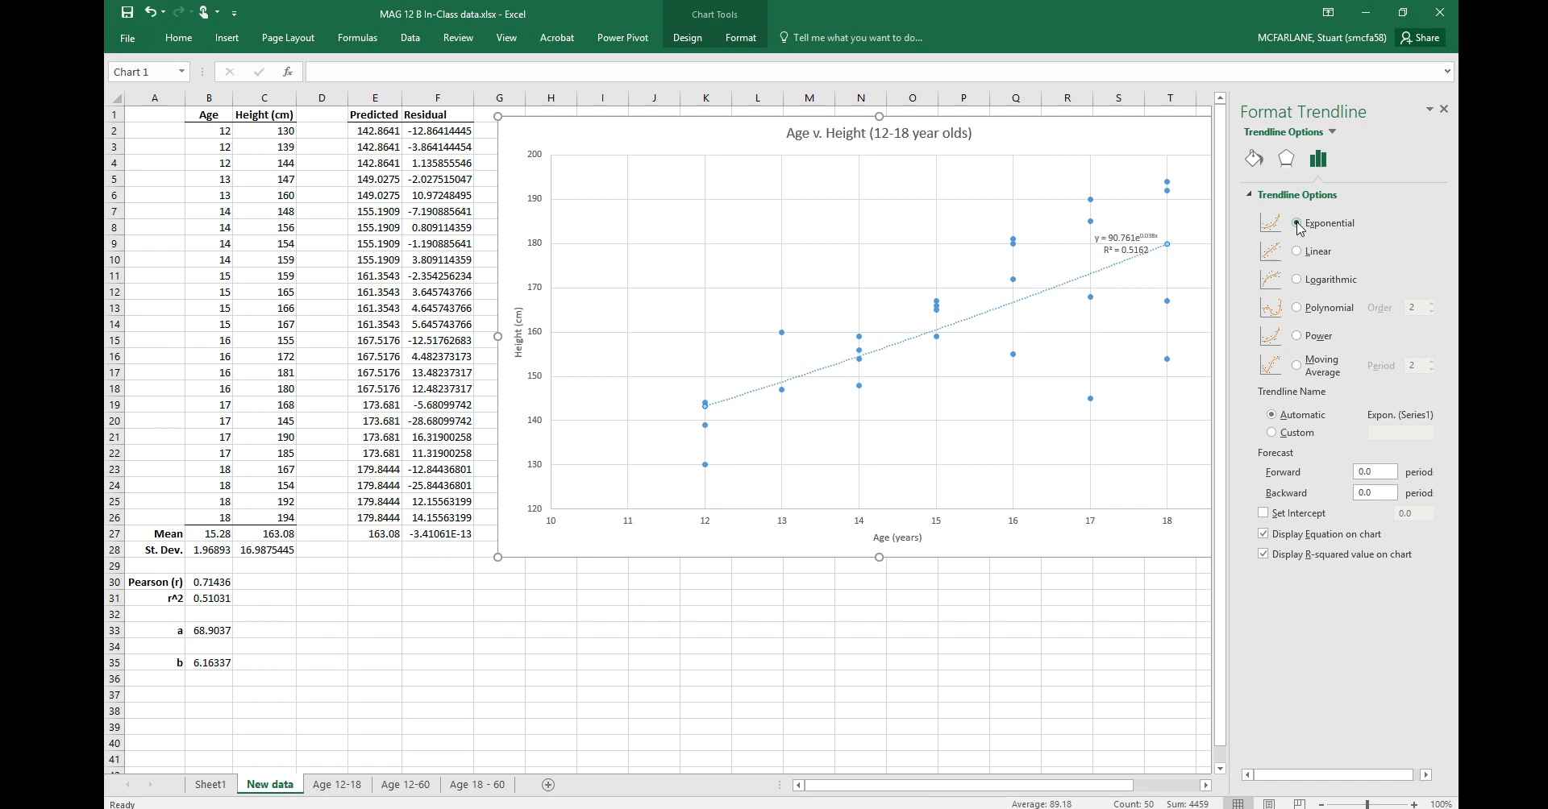
{"action": "left_click", "coordinate": [1297, 280]}
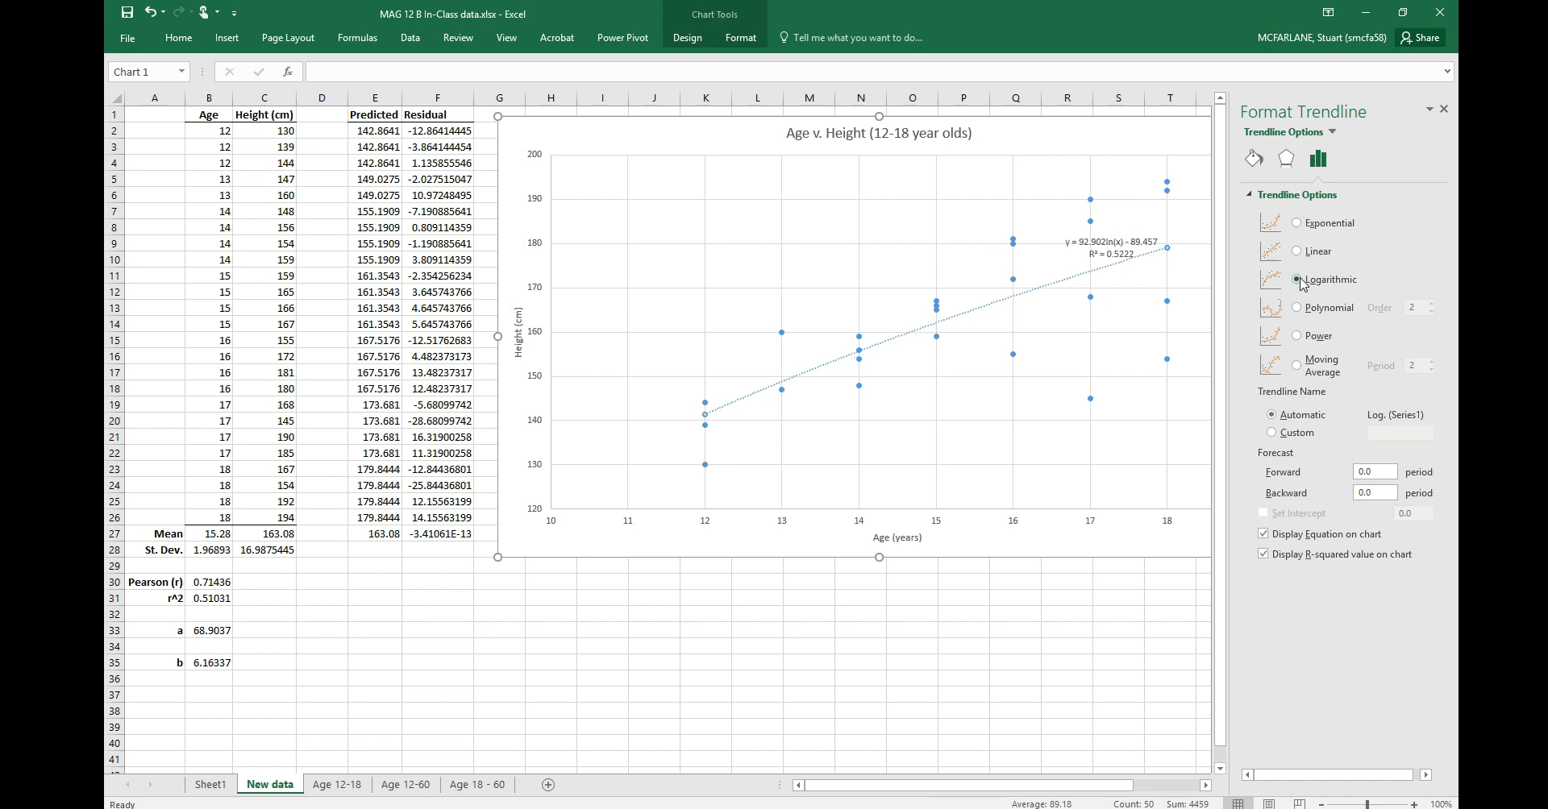
{"action": "left_click", "coordinate": [1297, 308]}
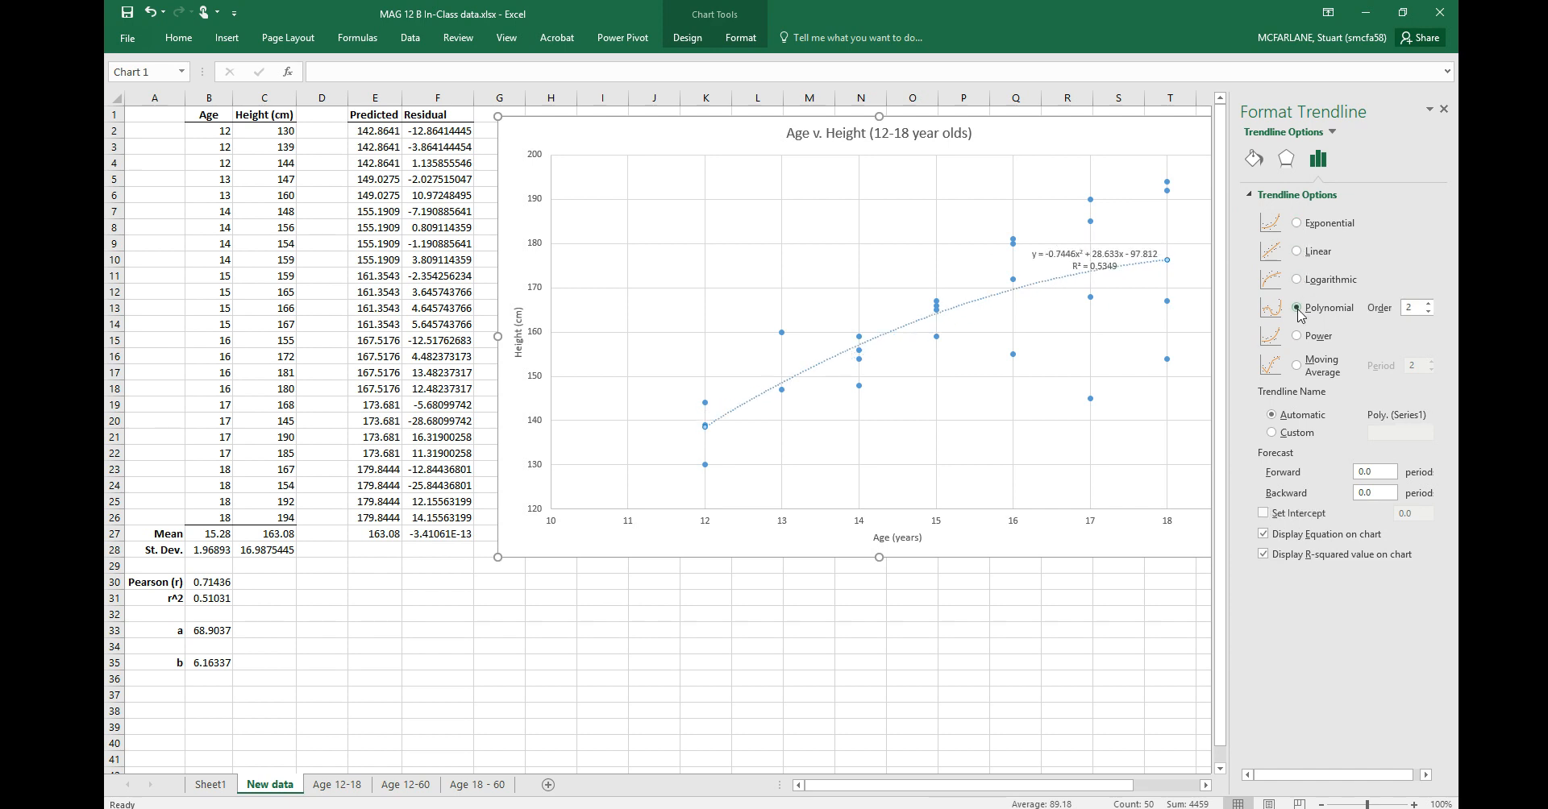
{"action": "left_click", "coordinate": [1297, 337]}
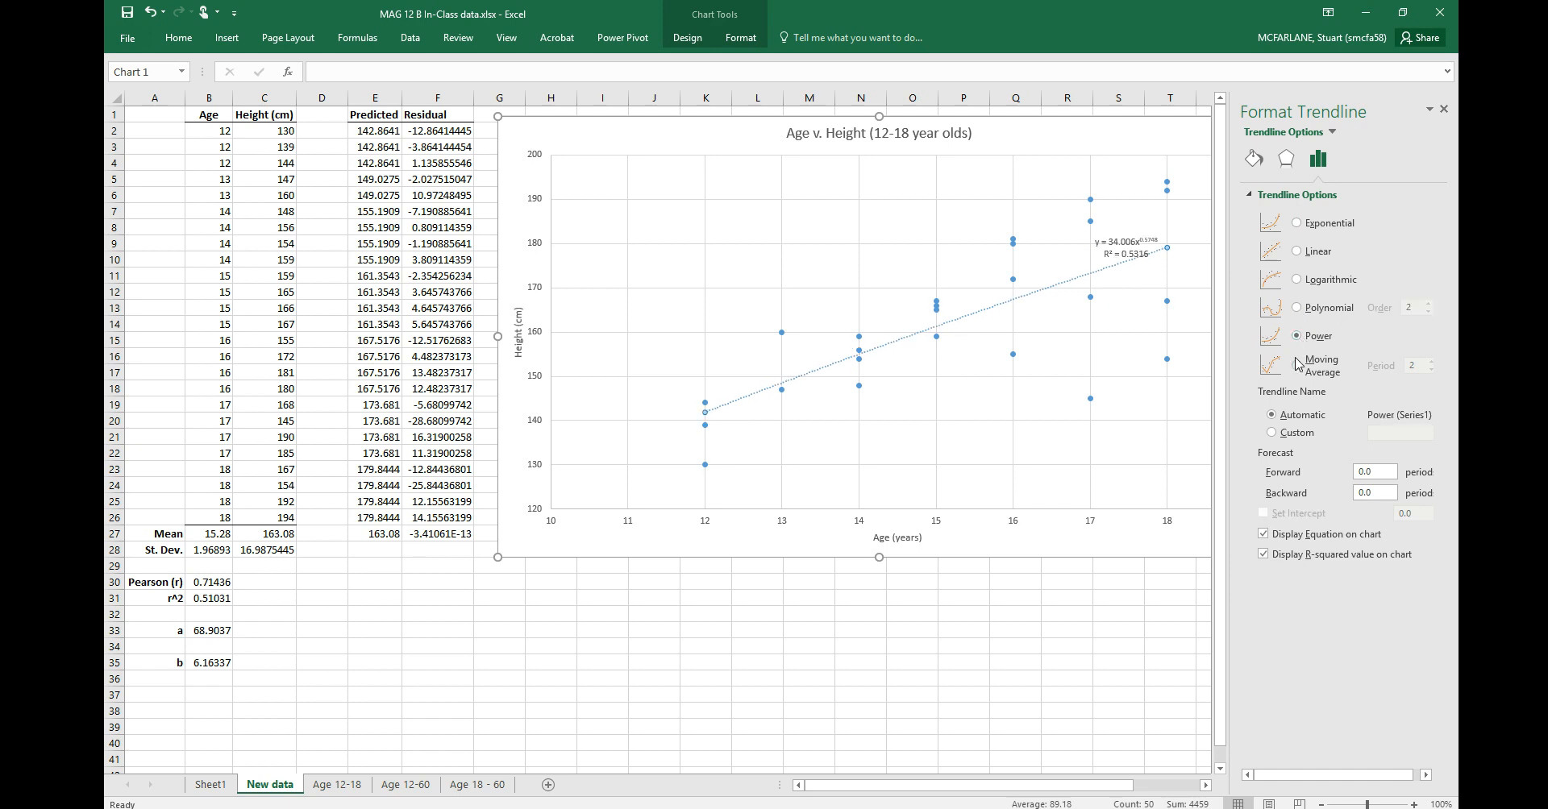
{"action": "left_click", "coordinate": [1297, 366]}
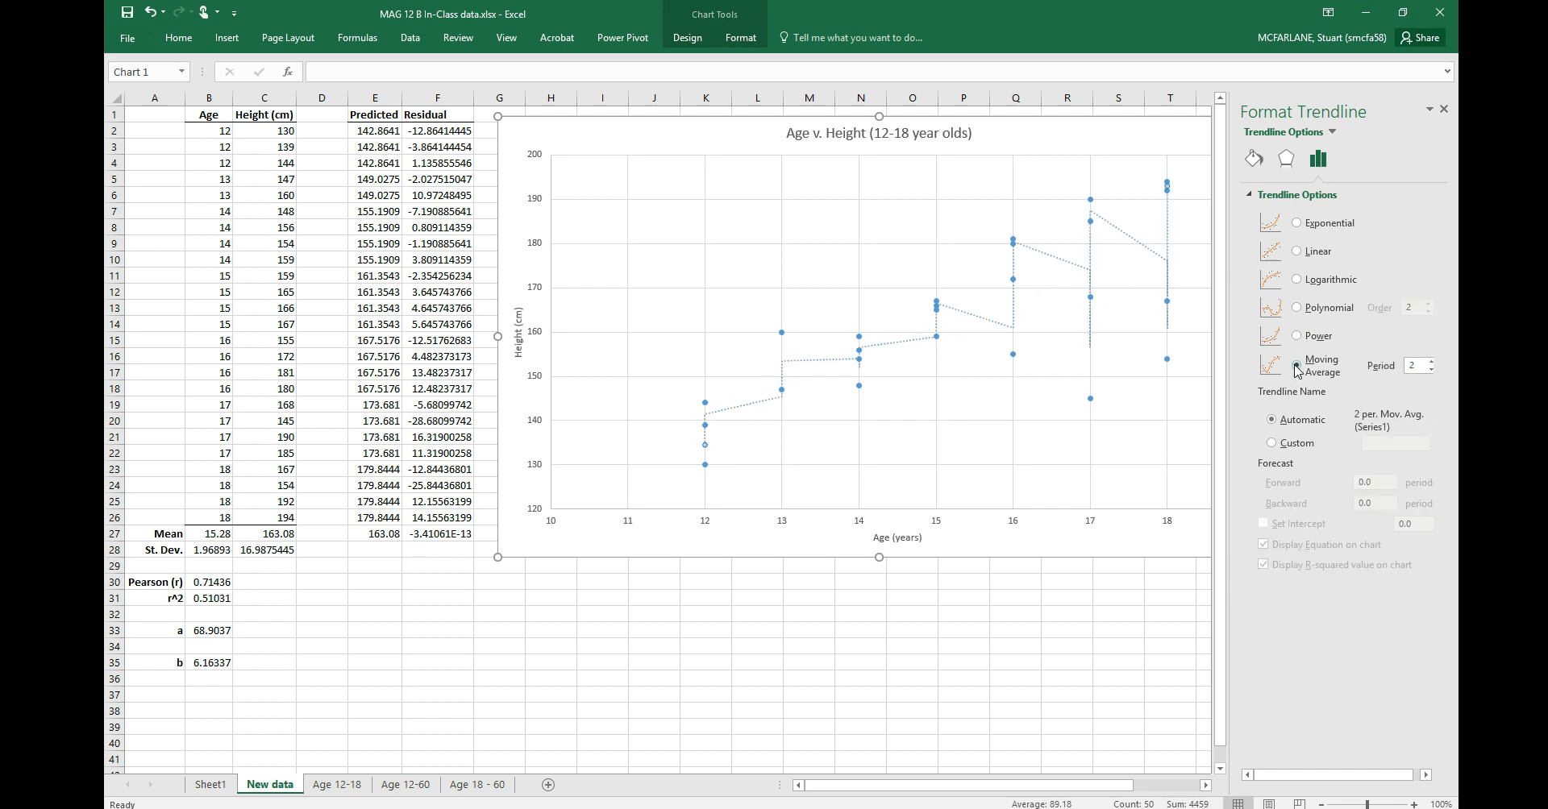
{"action": "left_click", "coordinate": [1297, 252]}
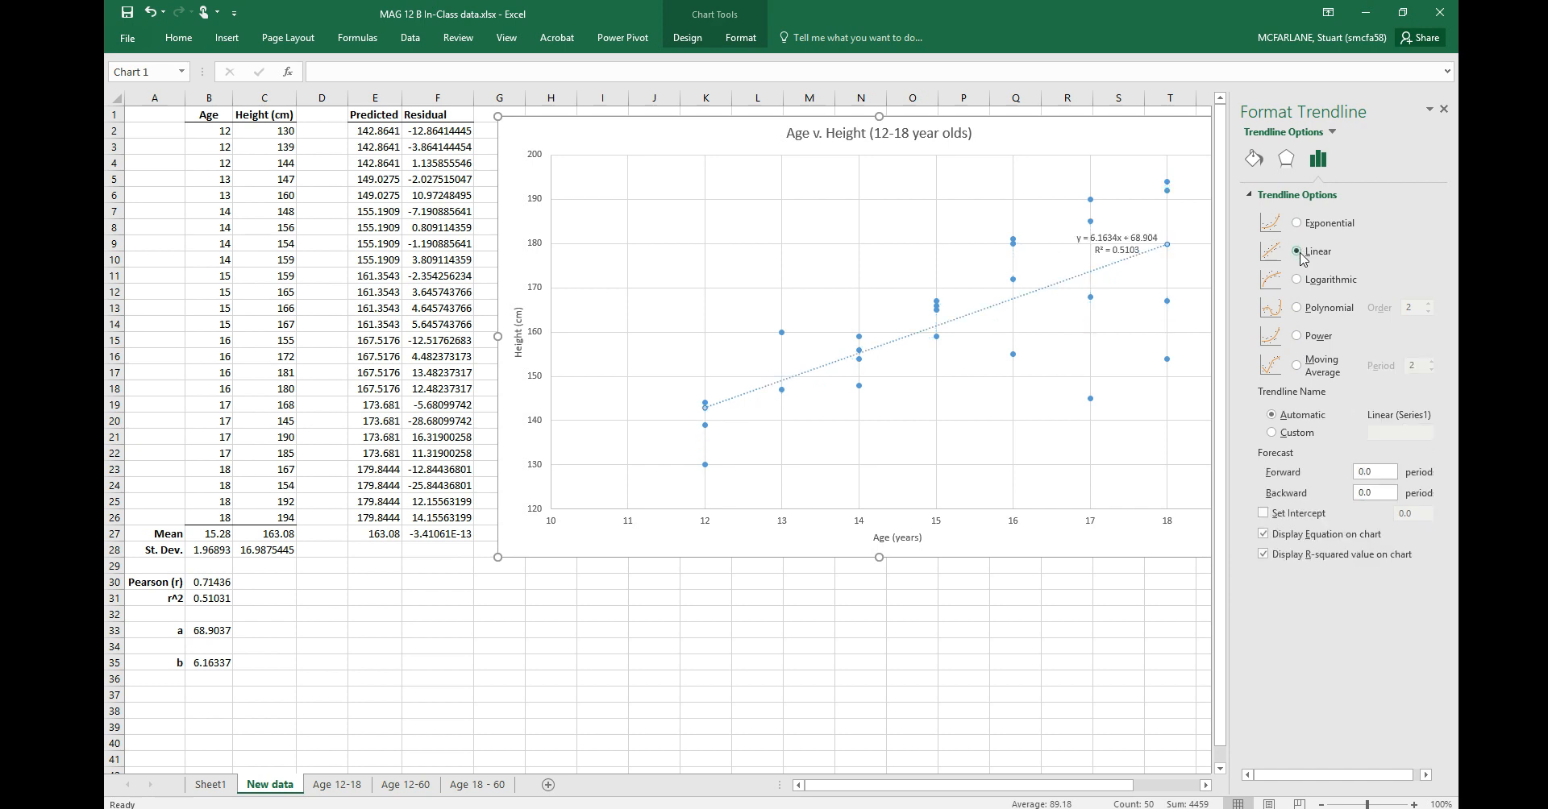
{"action": "left_click", "coordinate": [1444, 110]}
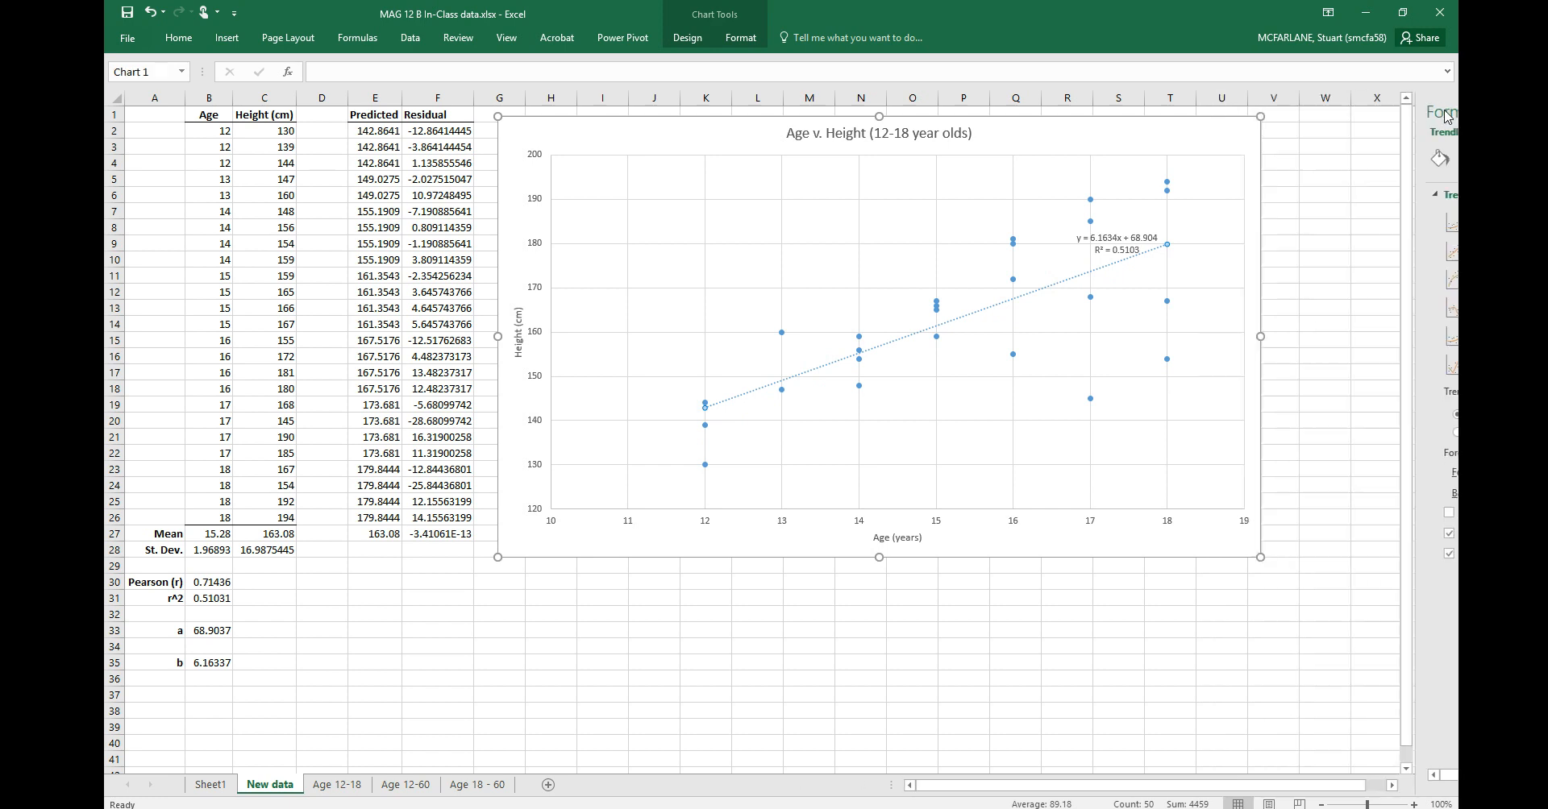
{"action": "left_click", "coordinate": [963, 645]}
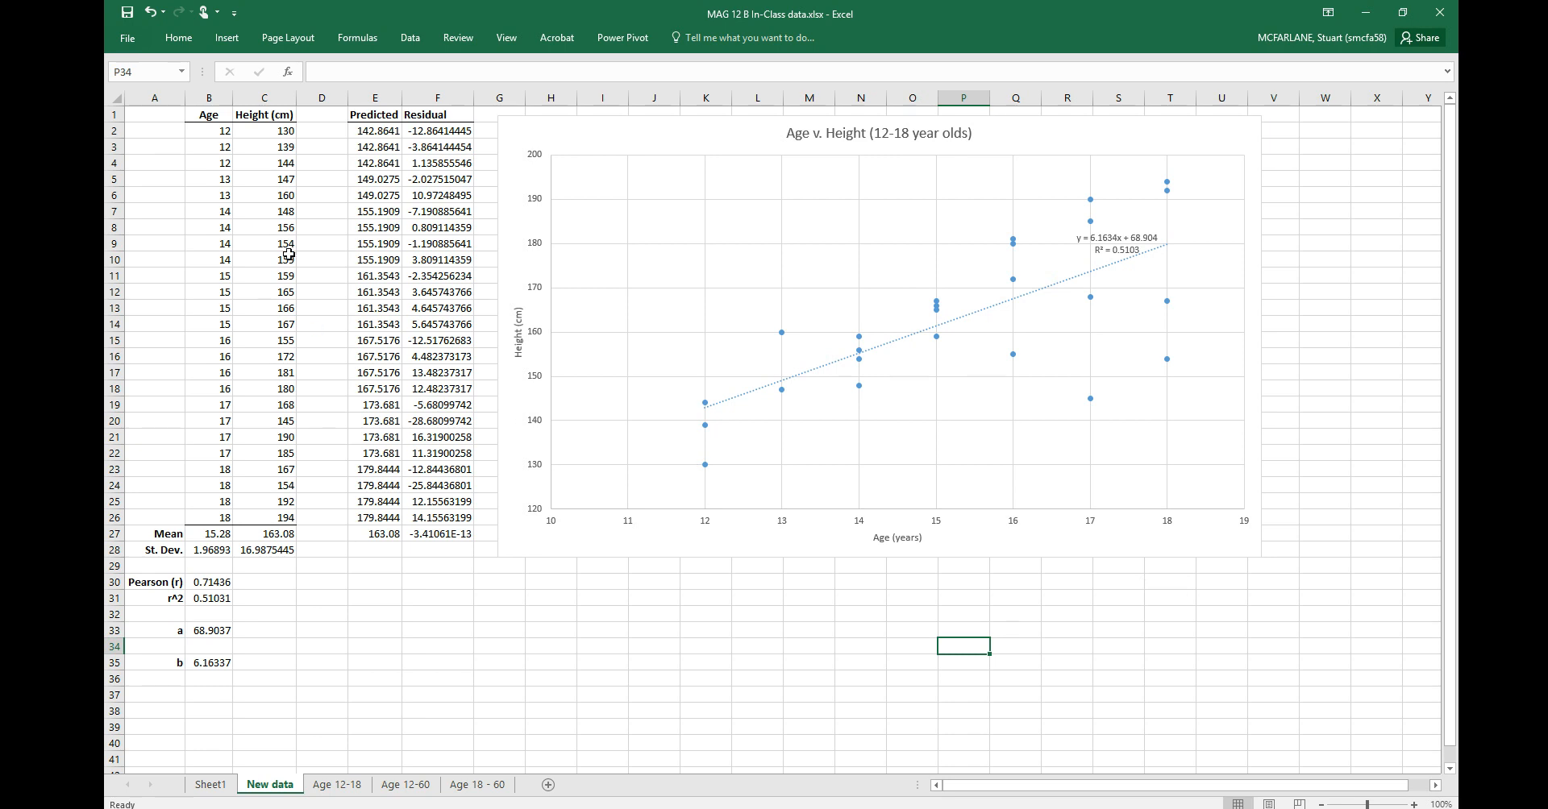
Step: Insert a scatter chart of the residuals (F2:F26) against age (B2:B26) and enlarge it over the Age v. Height chart
{"action": "left_click_drag", "start_coordinate": [278, 131], "coordinate": [279, 517]}
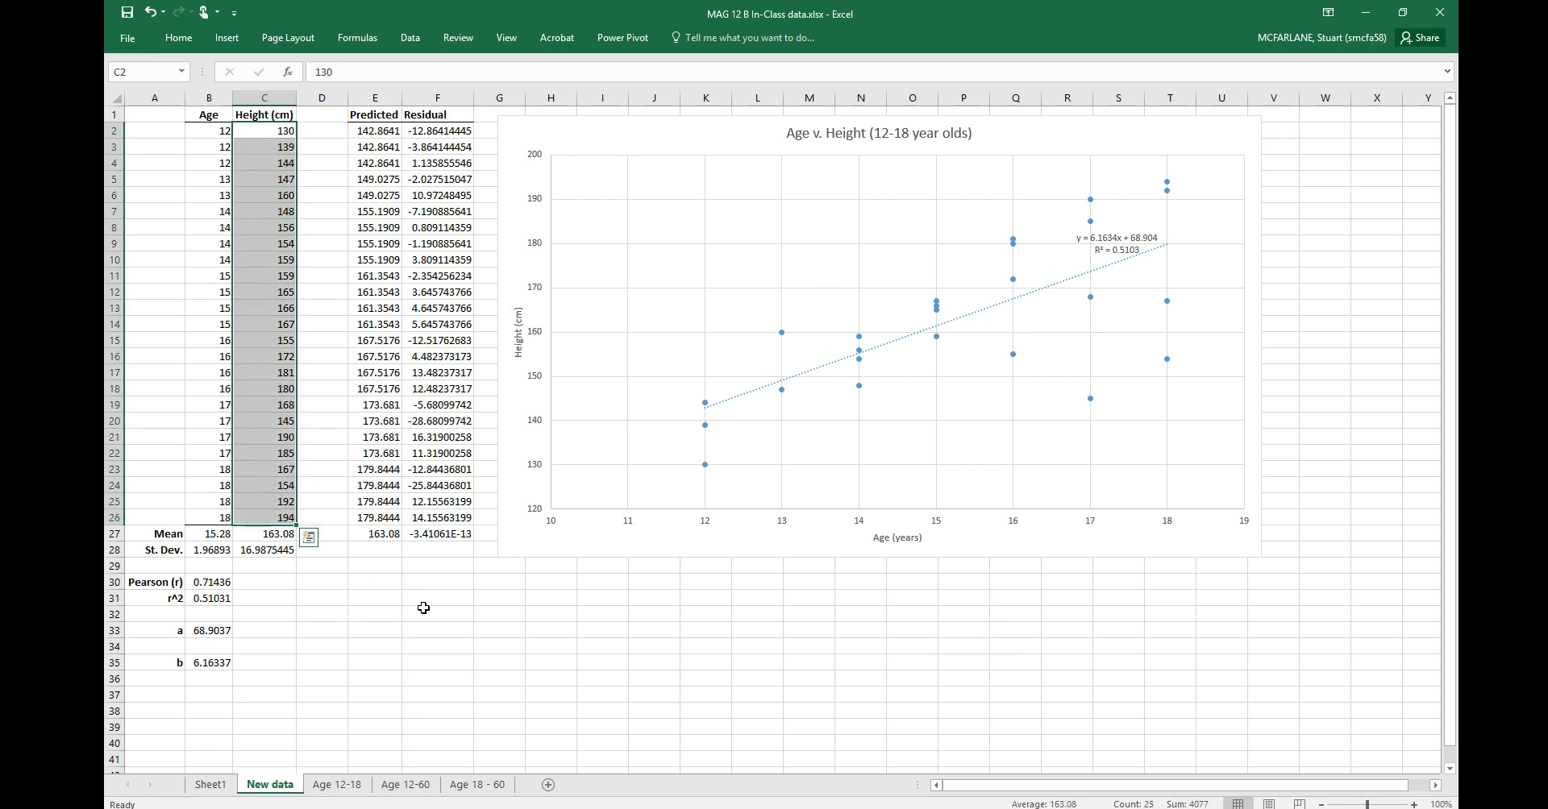
{"action": "left_click", "coordinate": [437, 614]}
{"action": "left_click_drag", "start_coordinate": [225, 137], "coordinate": [224, 518]}
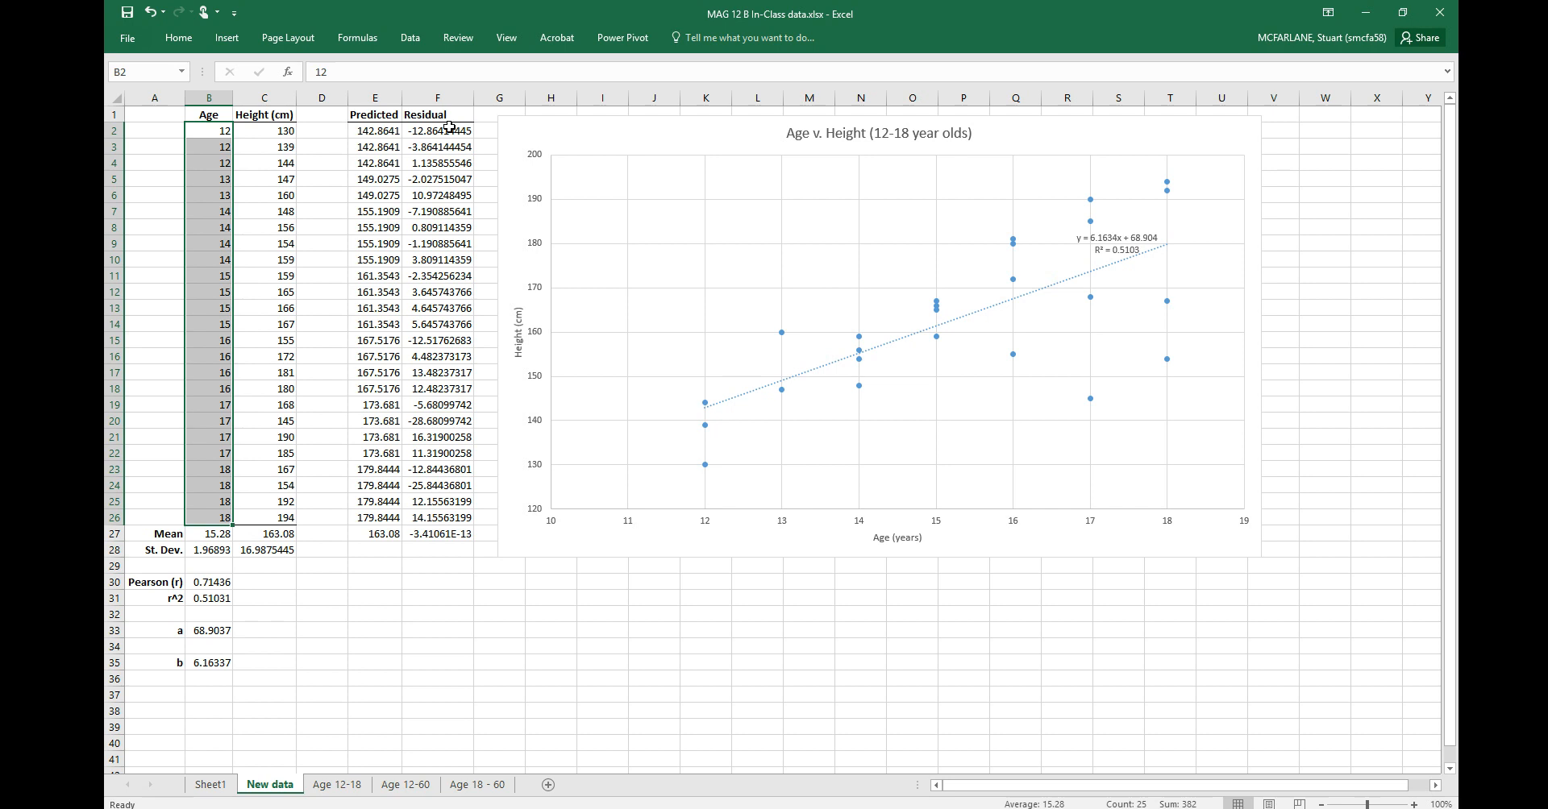
{"action": "left_click_drag", "start_coordinate": [450, 132], "coordinate": [438, 523]}
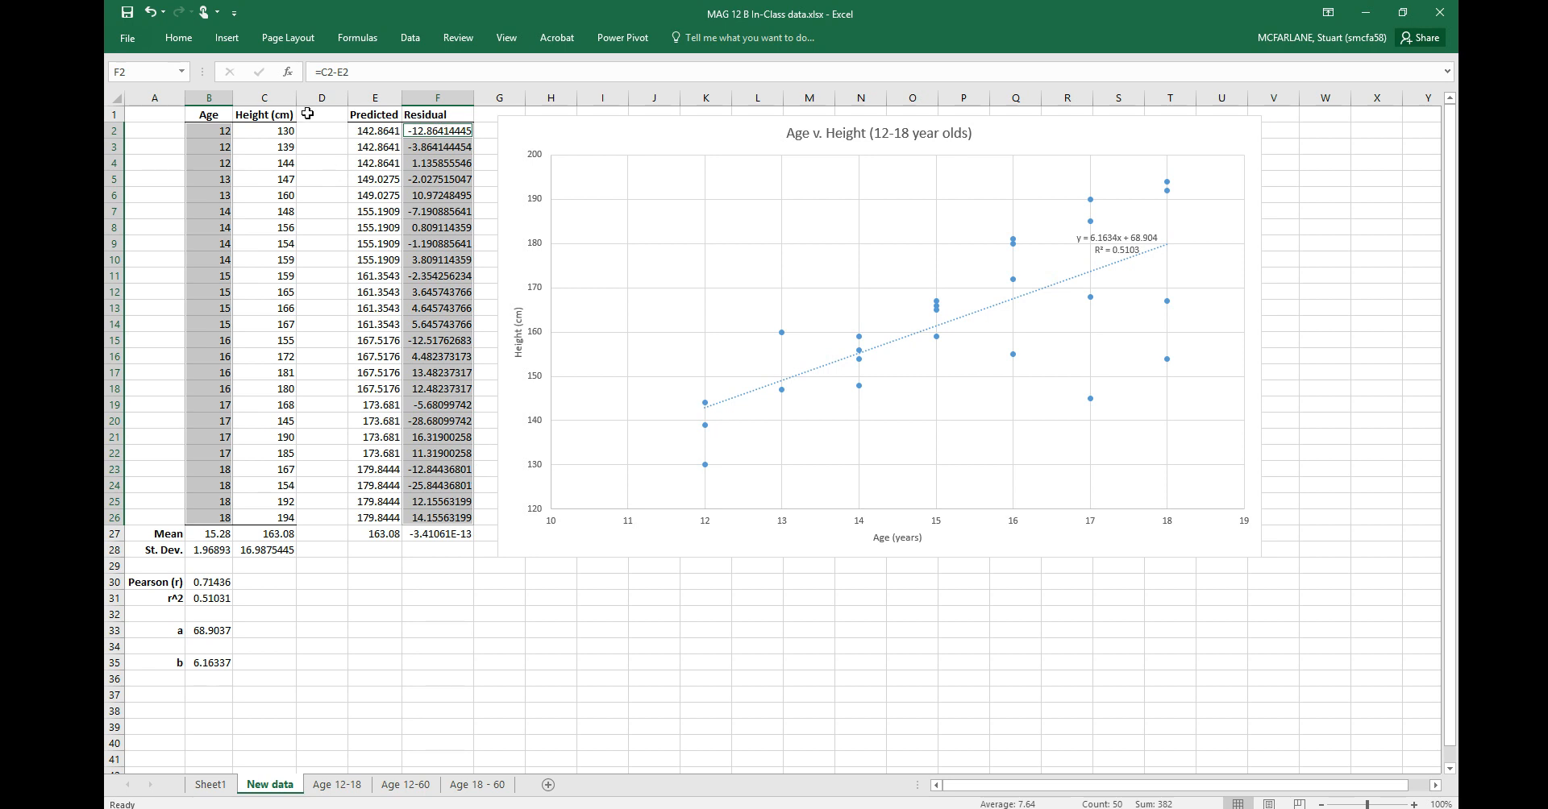
{"action": "left_click", "coordinate": [237, 41]}
{"action": "left_click", "coordinate": [752, 95]}
{"action": "left_click", "coordinate": [763, 148]}
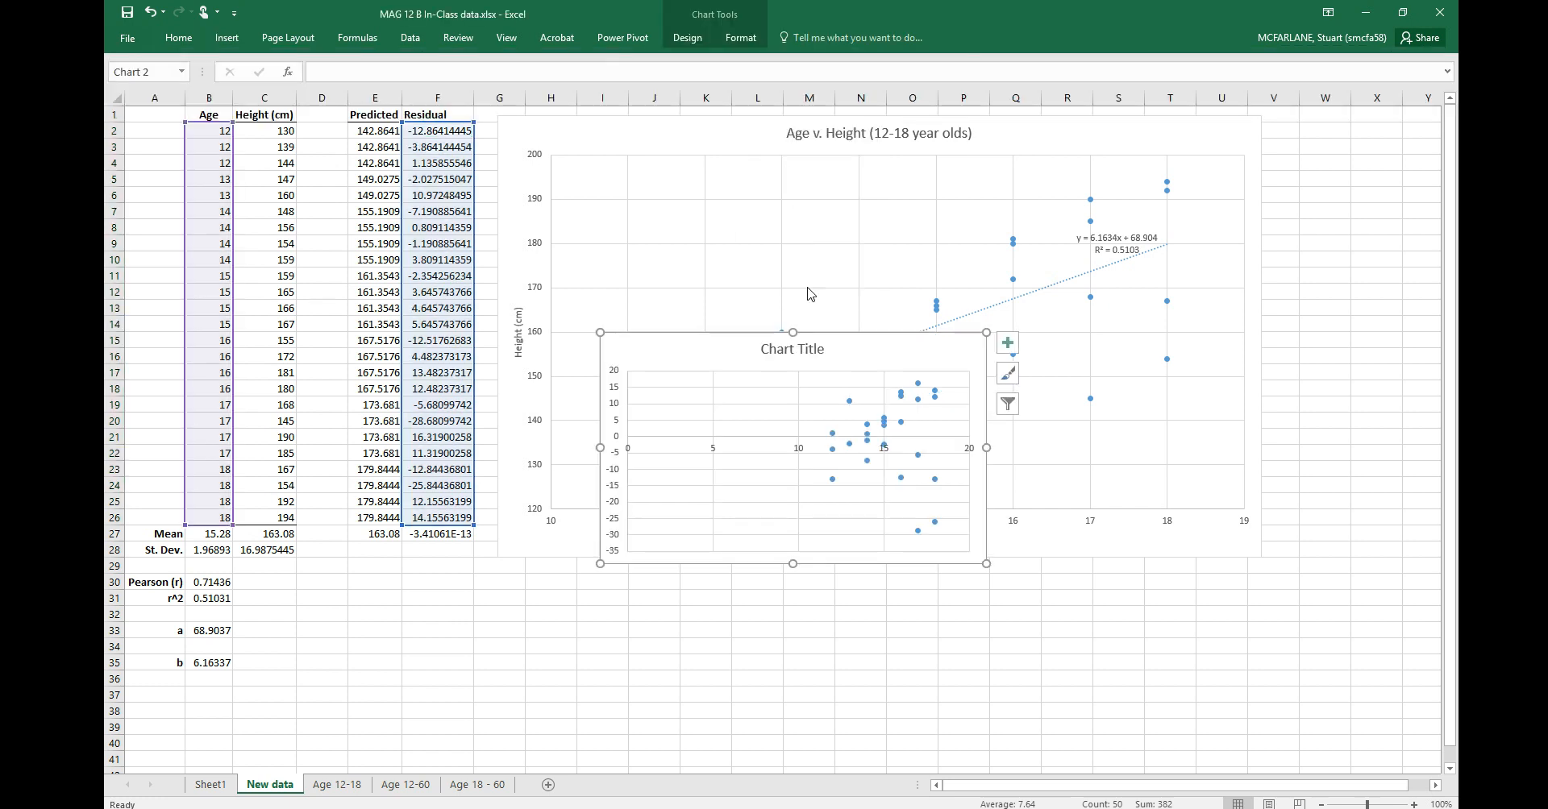
{"action": "left_click_drag", "start_coordinate": [599, 332], "coordinate": [515, 137]}
{"action": "left_click_drag", "start_coordinate": [986, 564], "coordinate": [1271, 563]}
Step: Title the new chart "Residual (12-18 year olds)" and shift it up over the Age v. Height chart's title
{"action": "left_click", "coordinate": [905, 158]}
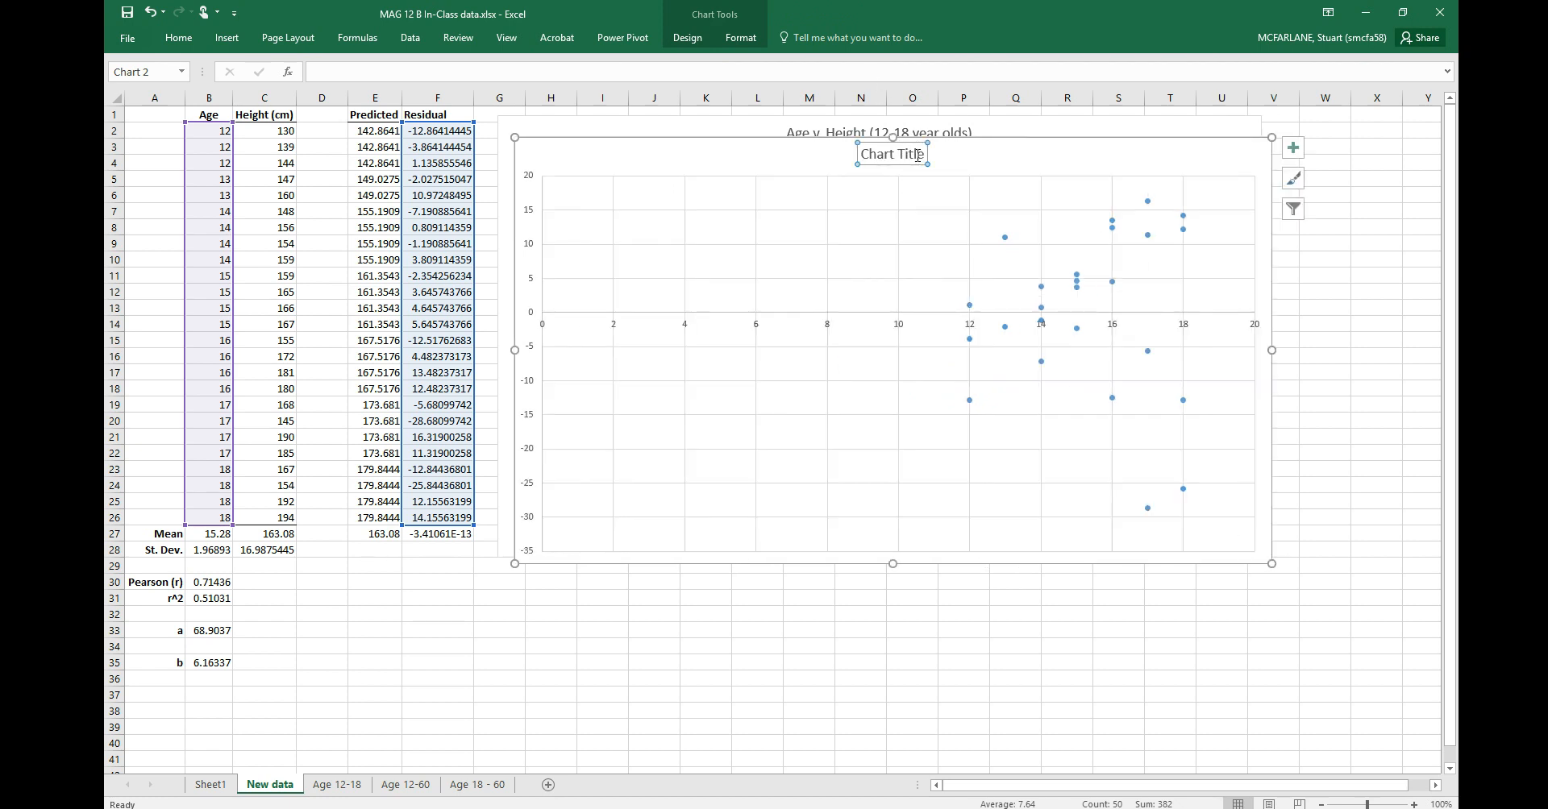
{"action": "left_click", "coordinate": [918, 154]}
{"action": "key", "text": "BackSpace"}
{"action": "key", "text": "BackSpace"}
{"action": "key", "text": "BackSpace"}
{"action": "key", "text": "BackSpace"}
{"action": "key", "text": "BackSpace"}
{"action": "key", "text": "BackSpace"}
{"action": "key", "text": "BackSpace"}
{"action": "key", "text": "BackSpace"}
{"action": "key", "text": "BackSpace"}
{"action": "key", "text": "BackSpace"}
{"action": "key", "text": "BackSpace"}
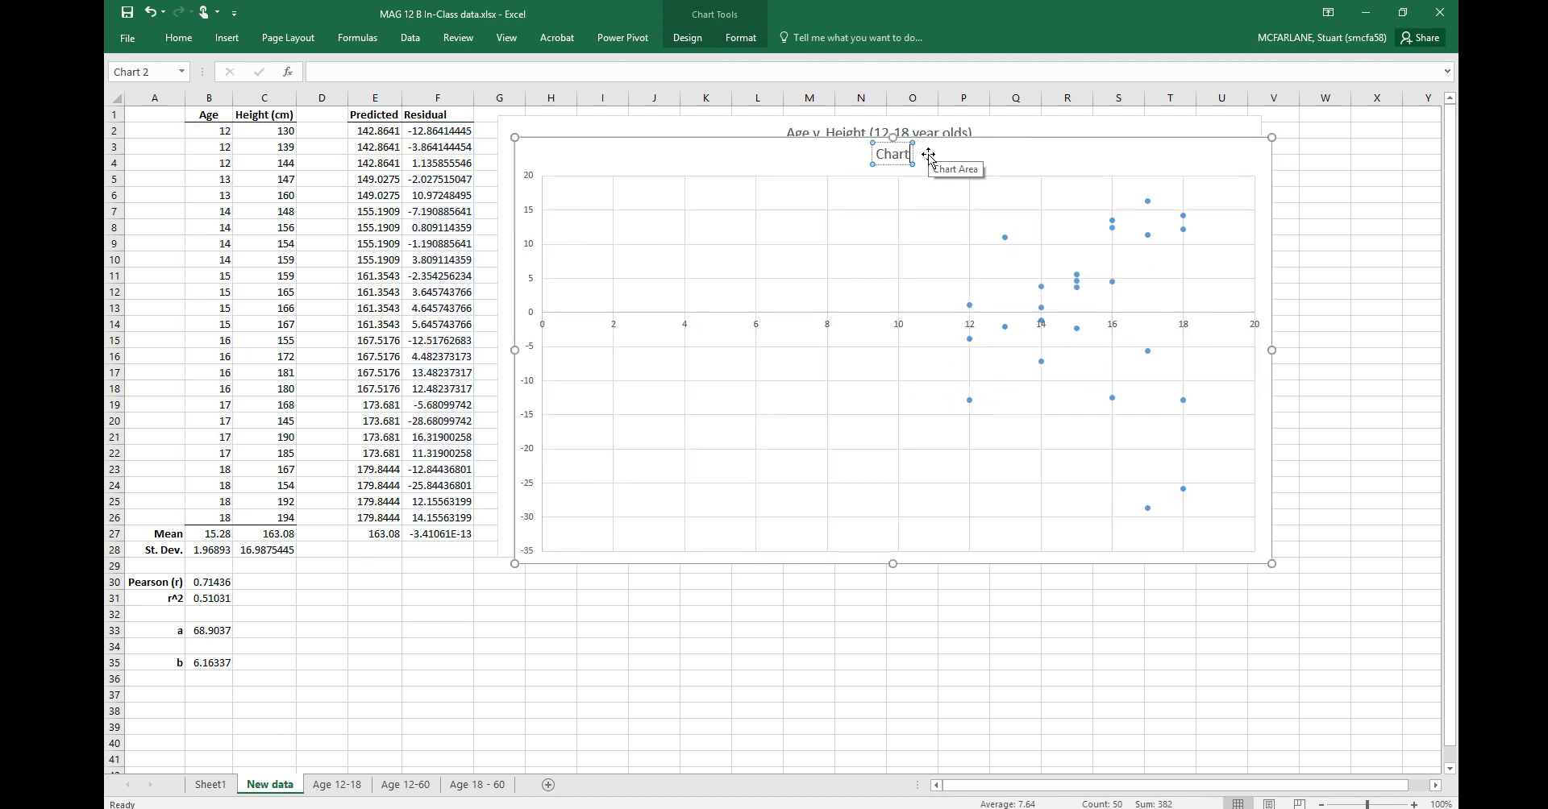
{"action": "type", "text": "Residual (12"}
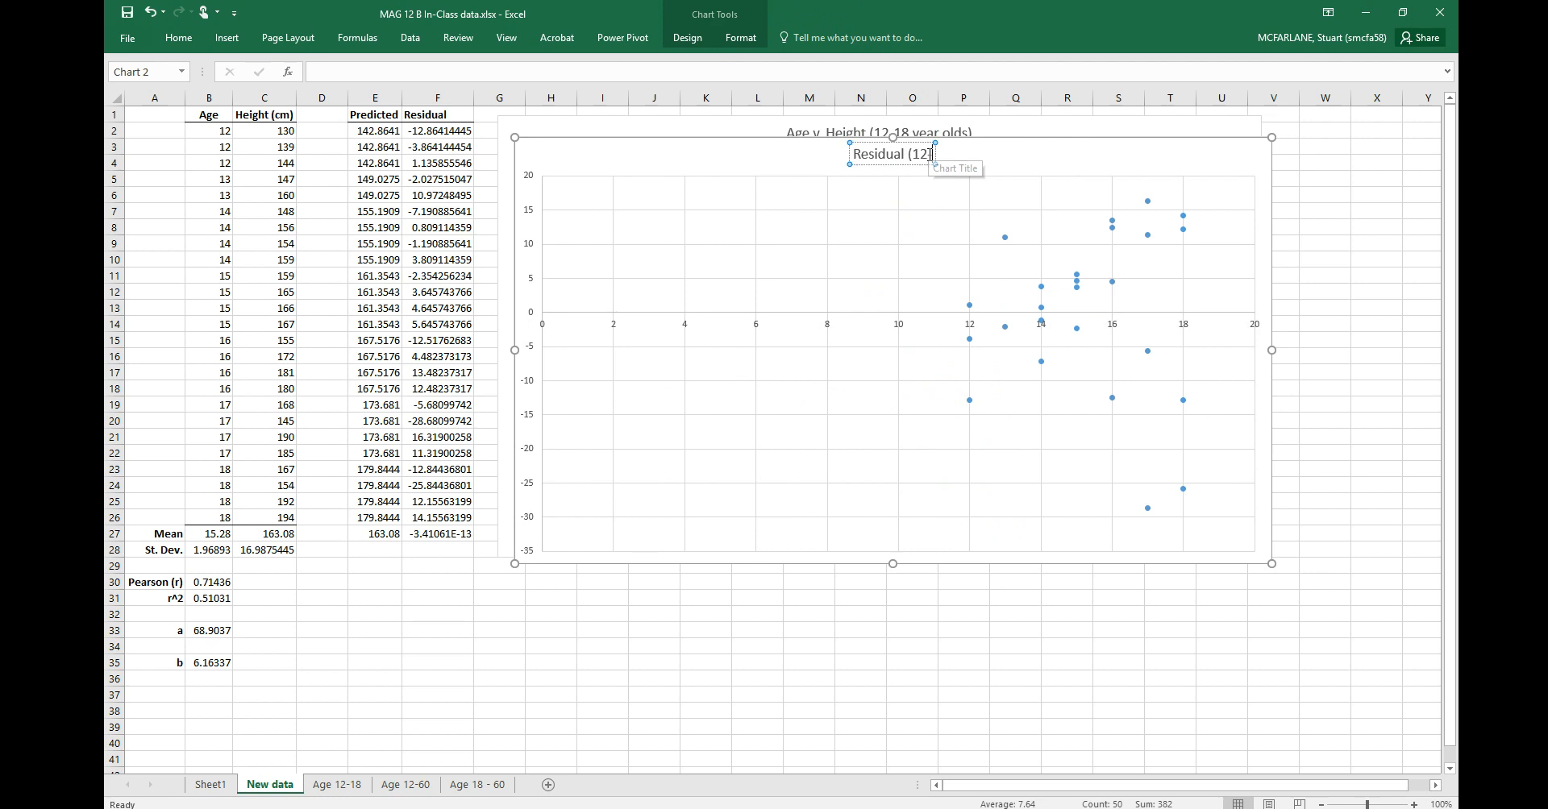
{"action": "type", "text": "-18 year"}
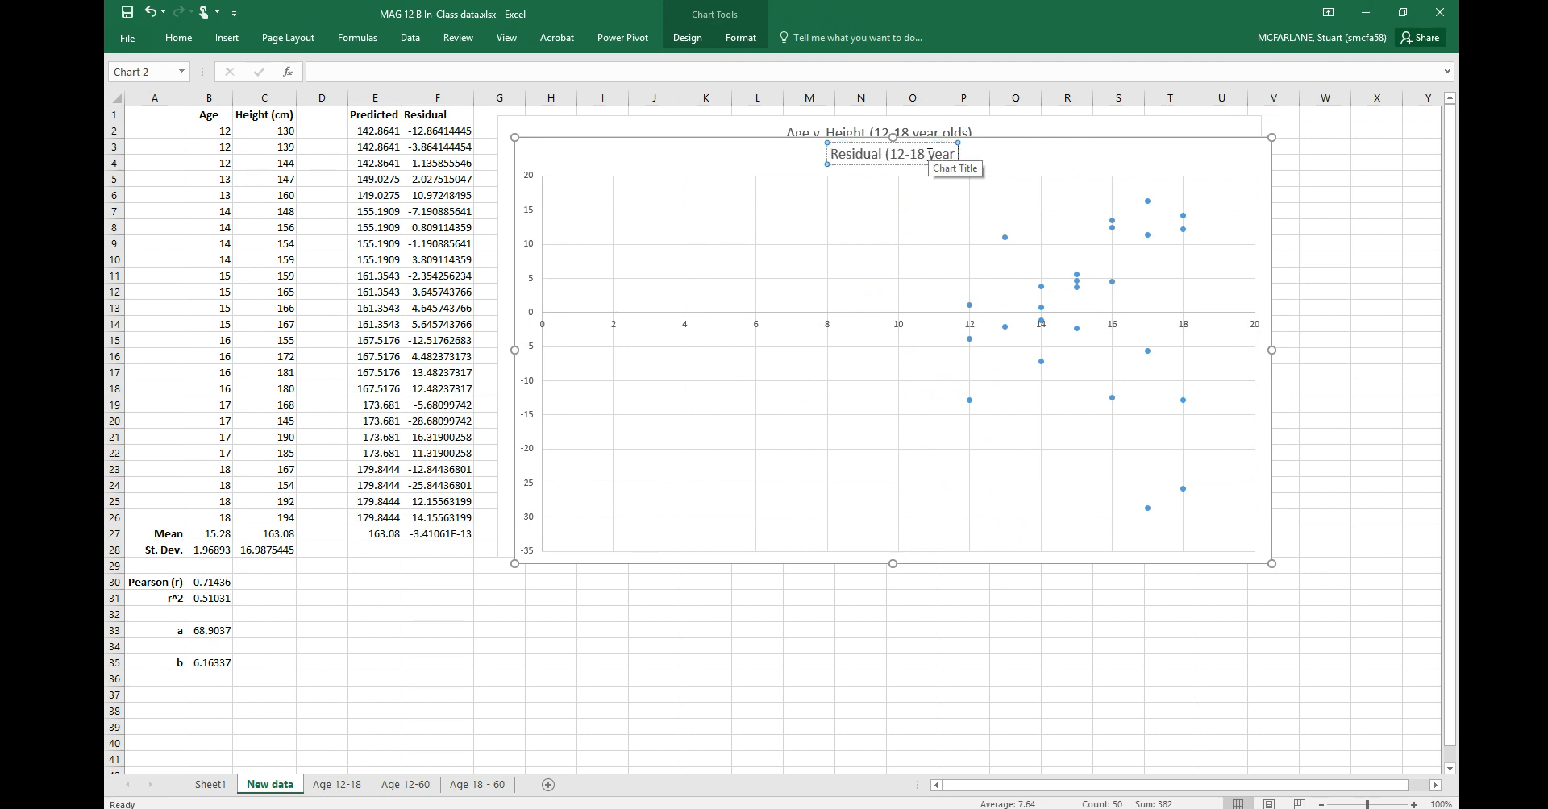
{"action": "type", "text": " olds)"}
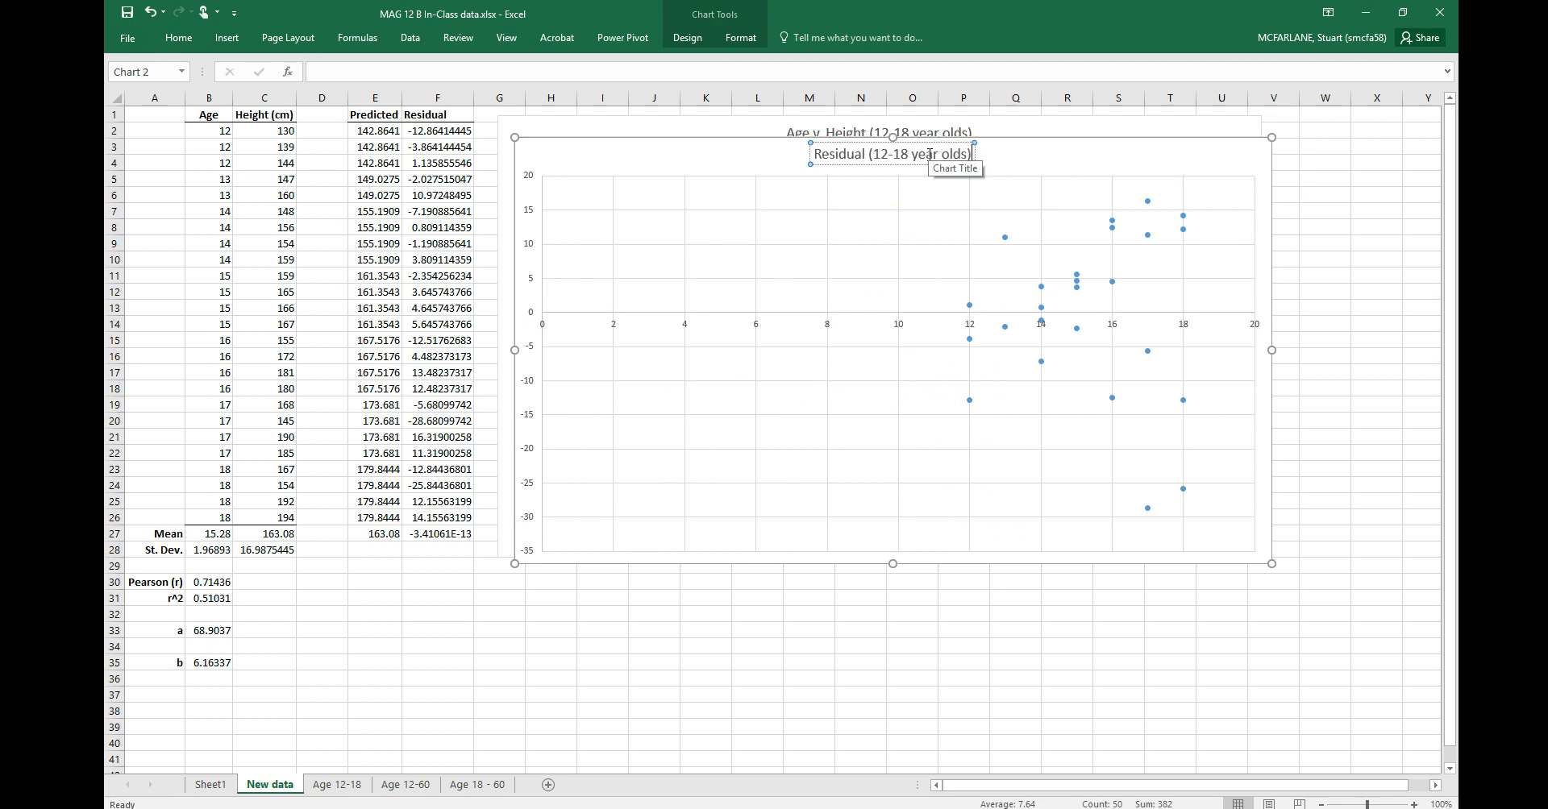
{"action": "left_click", "coordinate": [1085, 167]}
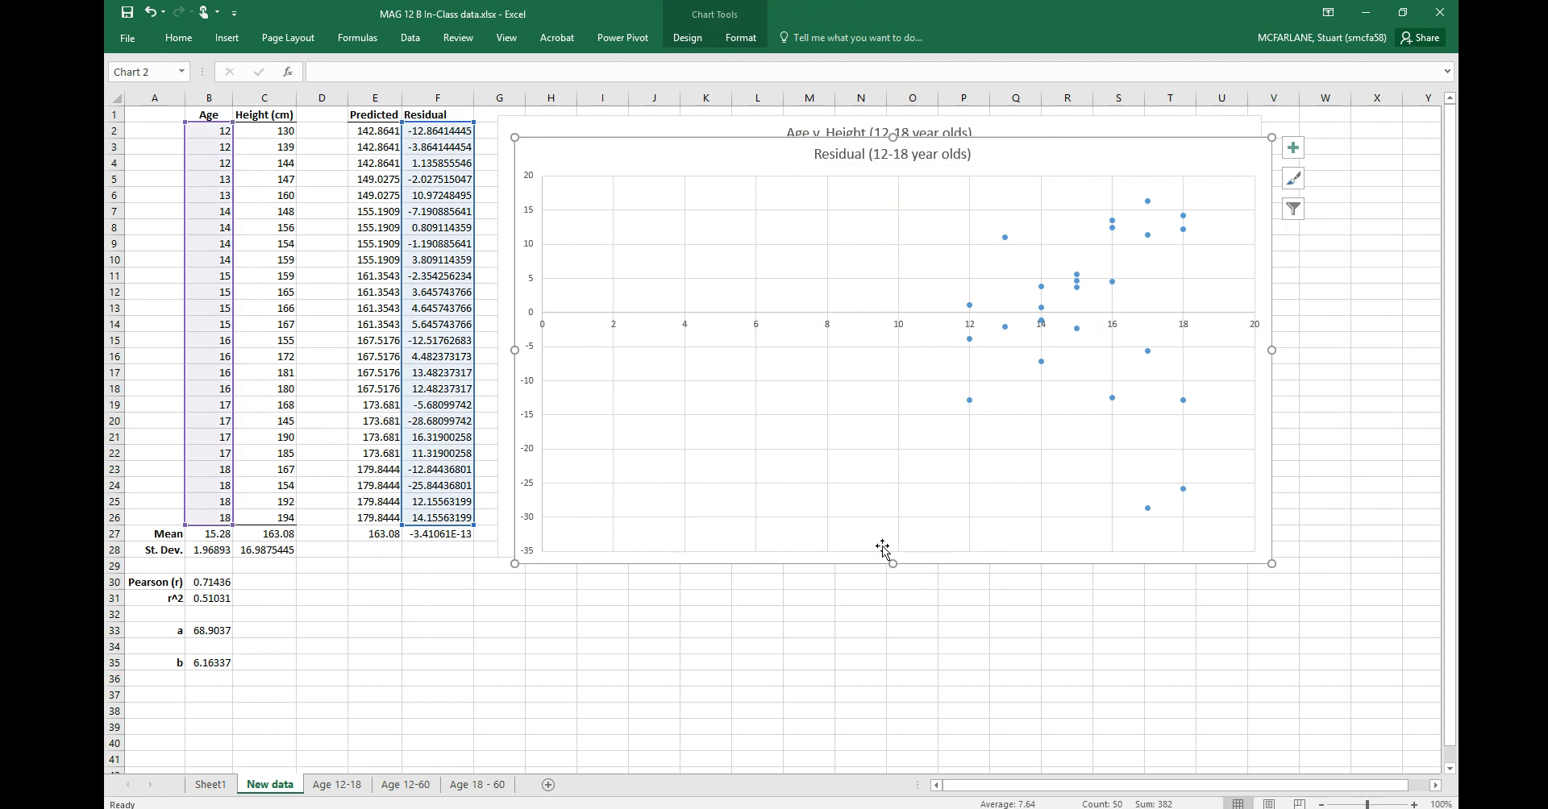
{"action": "mouse_move", "coordinate": [1140, 173]}
{"action": "left_mouse_down"}
{"action": "mouse_move", "coordinate": [1137, 325]}
{"action": "mouse_move", "coordinate": [1113, 284]}
{"action": "mouse_move", "coordinate": [1124, 135]}
{"action": "mouse_move", "coordinate": [1128, 150]}
{"action": "left_mouse_up"}
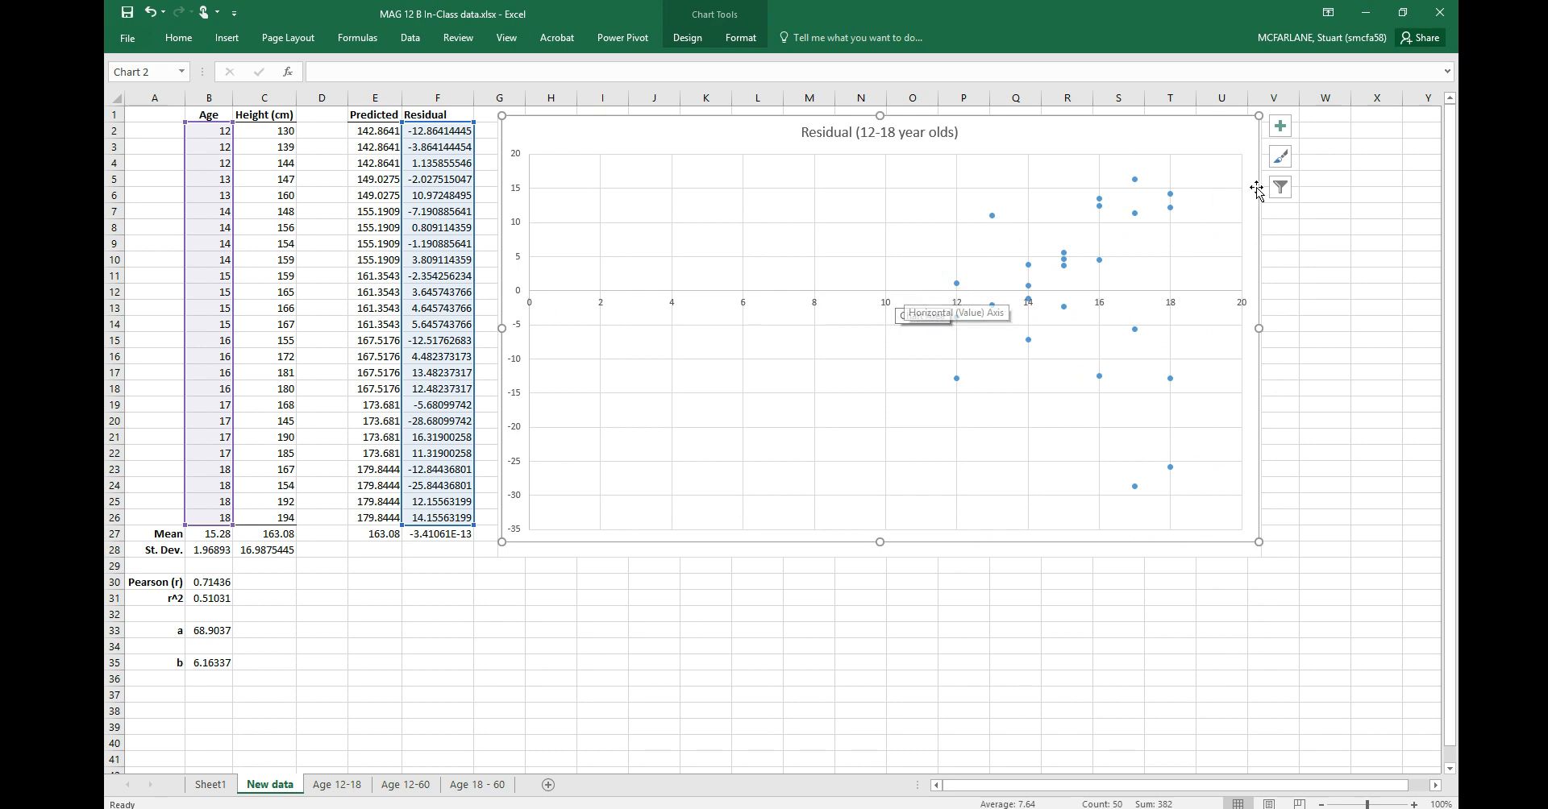
Step: Set the minimum bound of the residual chart's horizontal value axis to 10
{"action": "left_click", "coordinate": [1282, 128]}
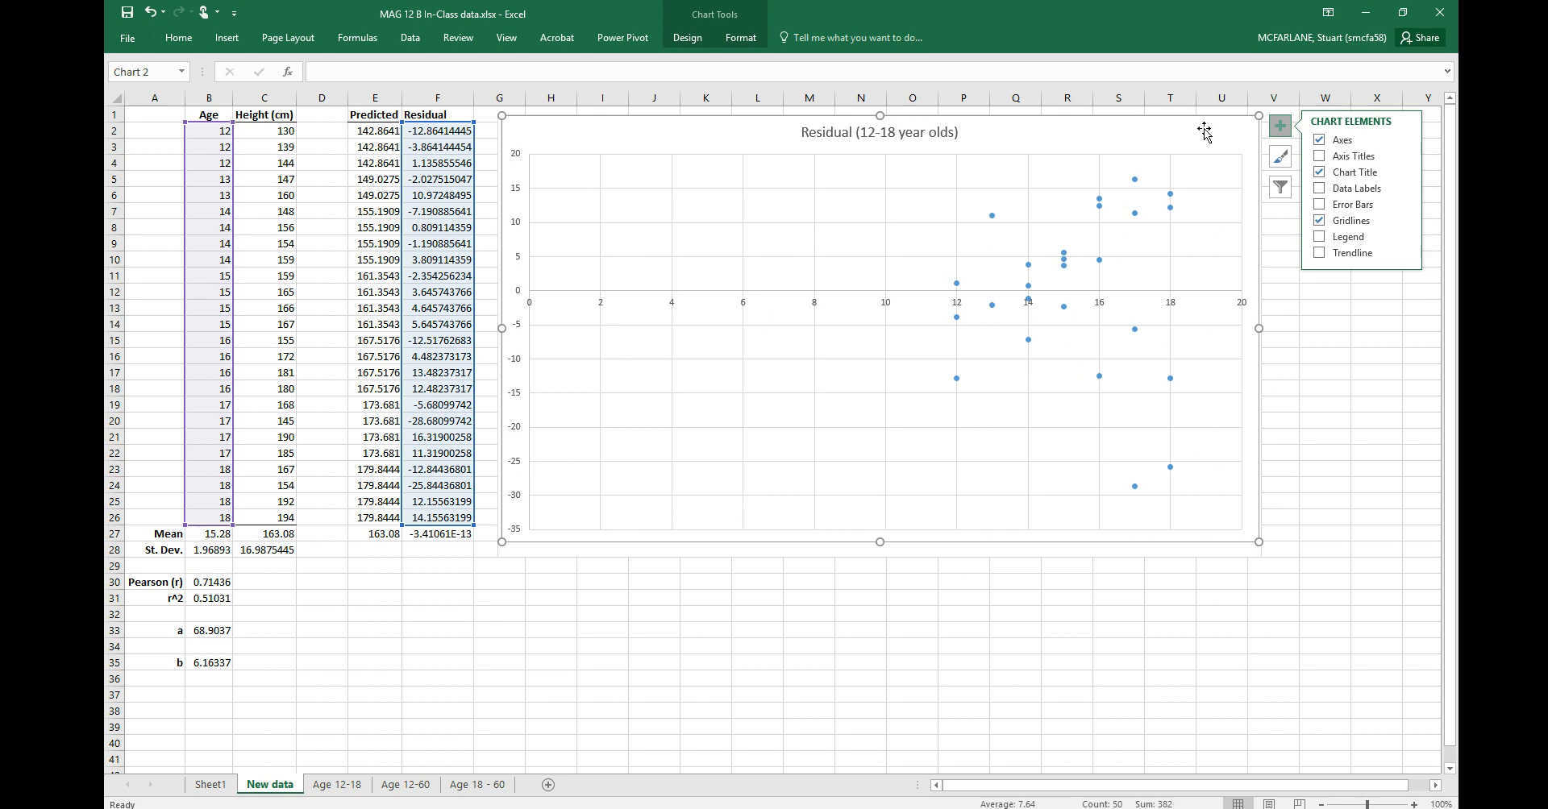
{"action": "double_click", "coordinate": [1177, 134]}
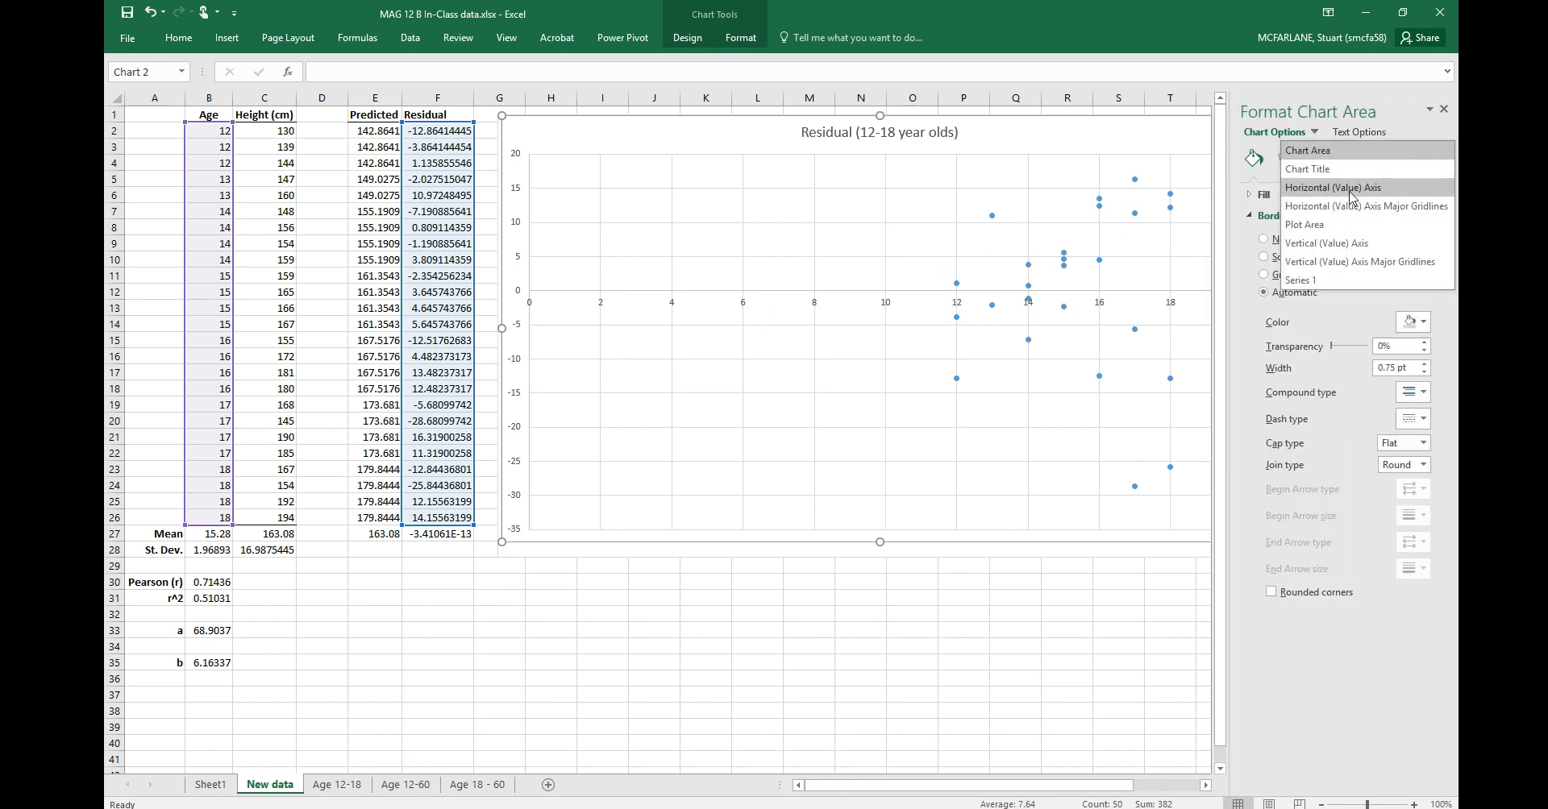
{"action": "left_click", "coordinate": [1375, 196]}
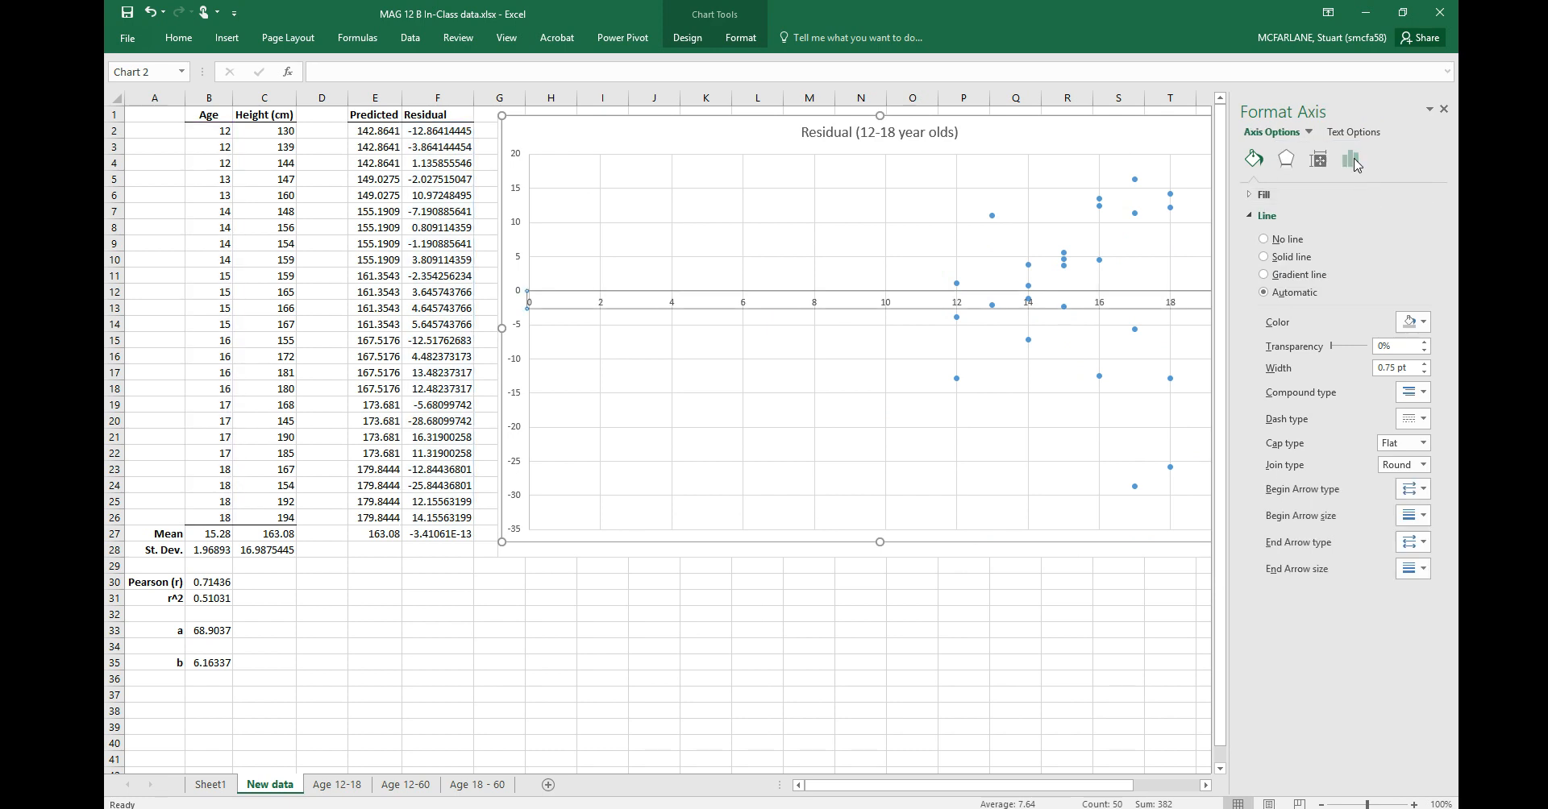
{"action": "left_click", "coordinate": [1350, 159]}
{"action": "left_click", "coordinate": [1300, 197]}
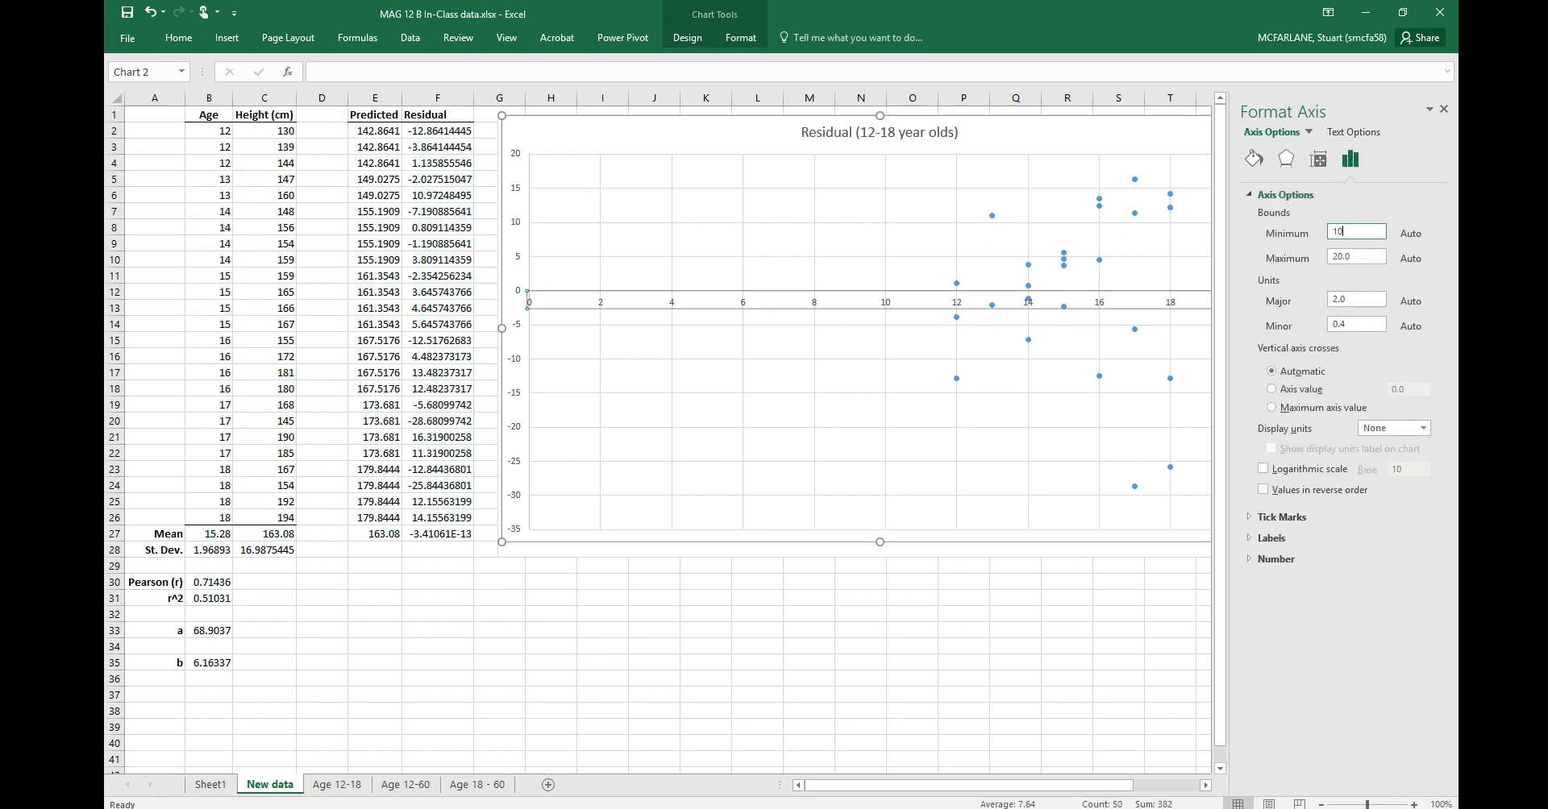
{"action": "type", "text": "10"}
{"action": "key", "text": "Return"}
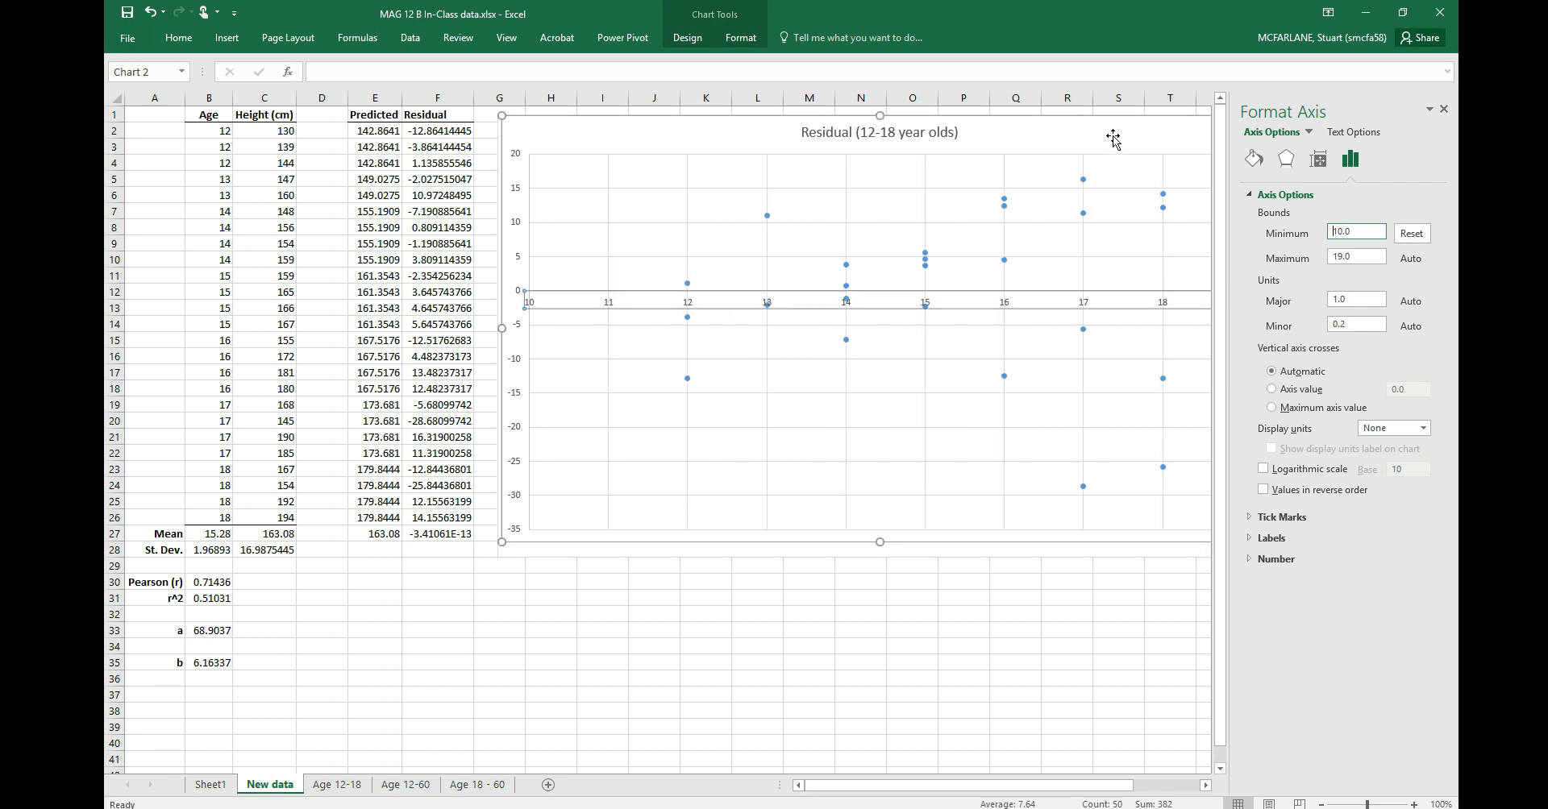
{"action": "left_click", "coordinate": [1167, 142]}
{"action": "left_click", "coordinate": [1445, 111]}
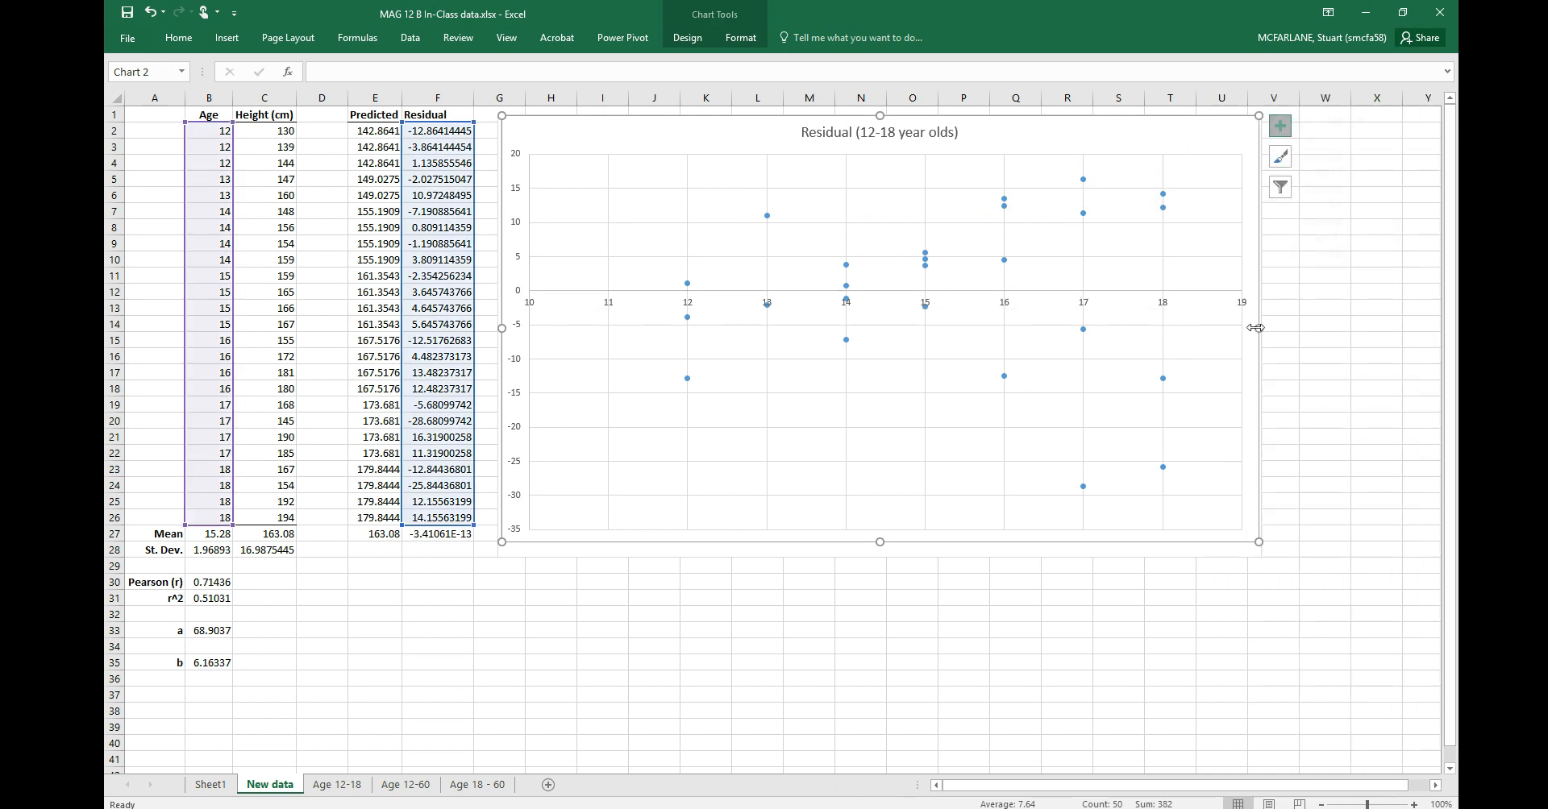
Step: Enlarge the residual chart to cover the Age v. Height chart, moving it below and back to compare both plots
{"action": "left_click_drag", "start_coordinate": [1259, 541], "coordinate": [1371, 587]}
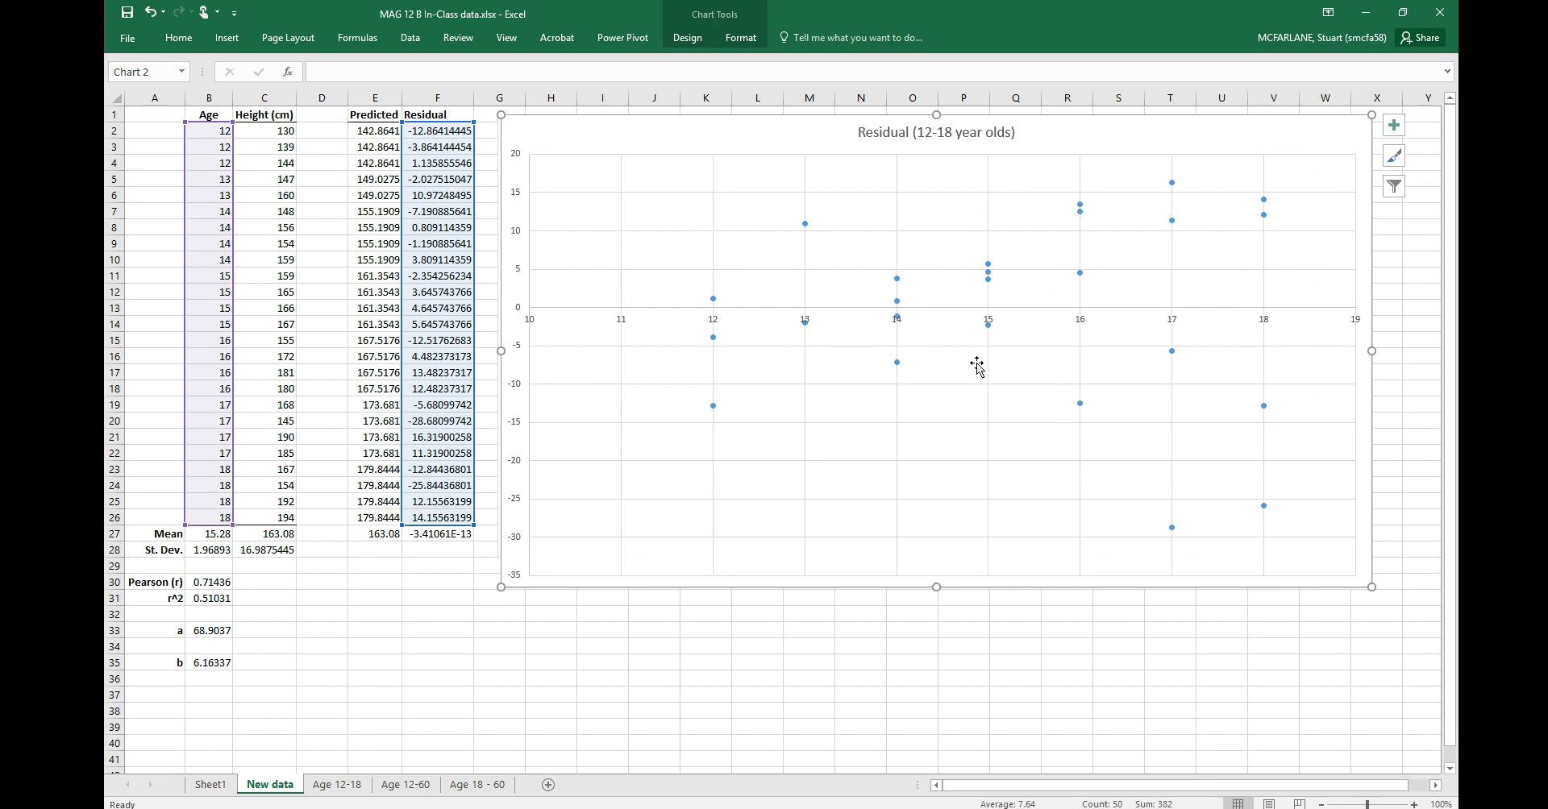
{"action": "left_click_drag", "start_coordinate": [1113, 139], "coordinate": [1123, 701]}
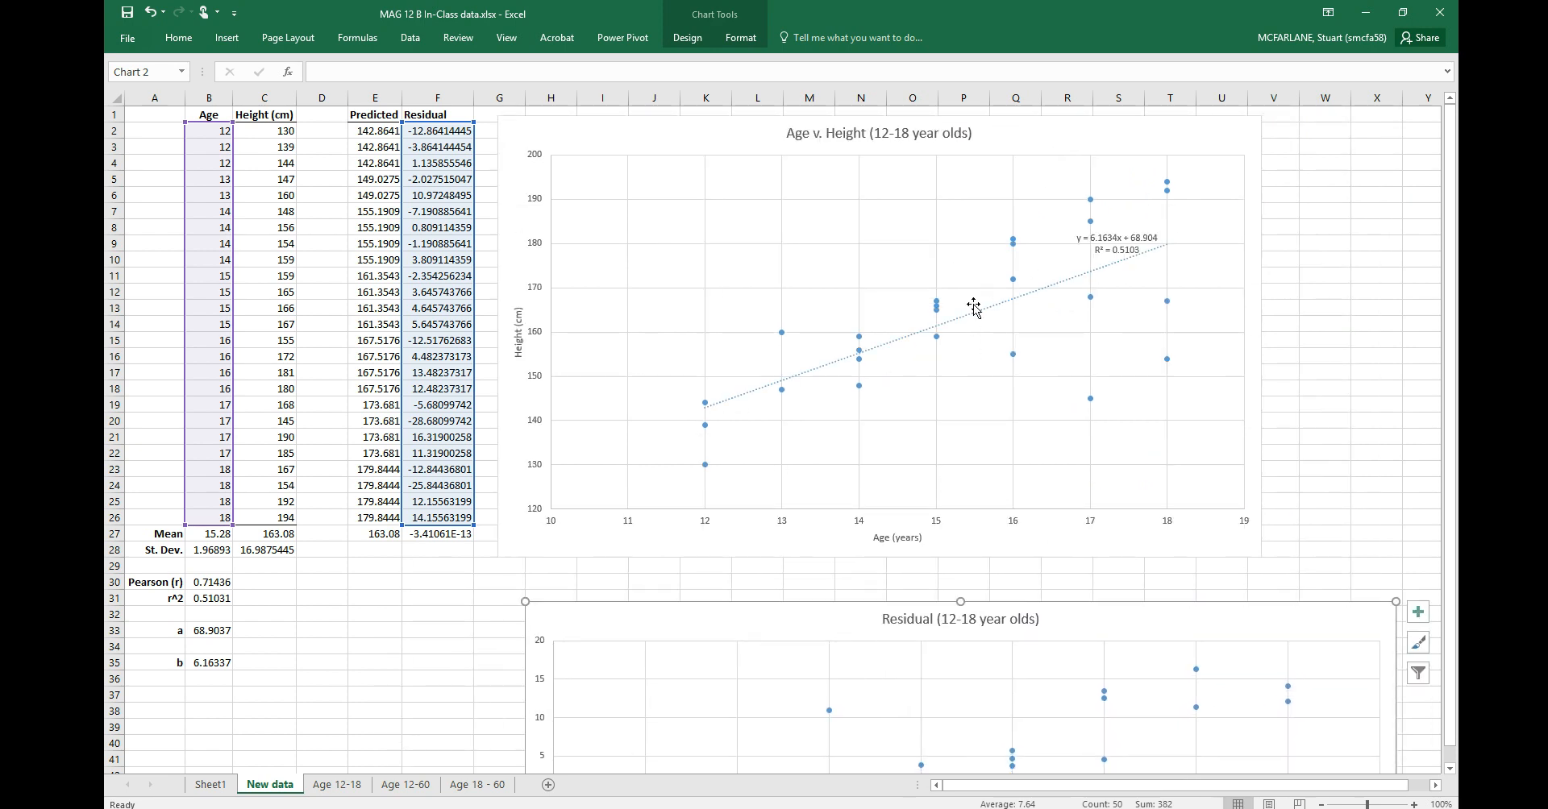
{"action": "left_click_drag", "start_coordinate": [1285, 628], "coordinate": [1250, 131]}
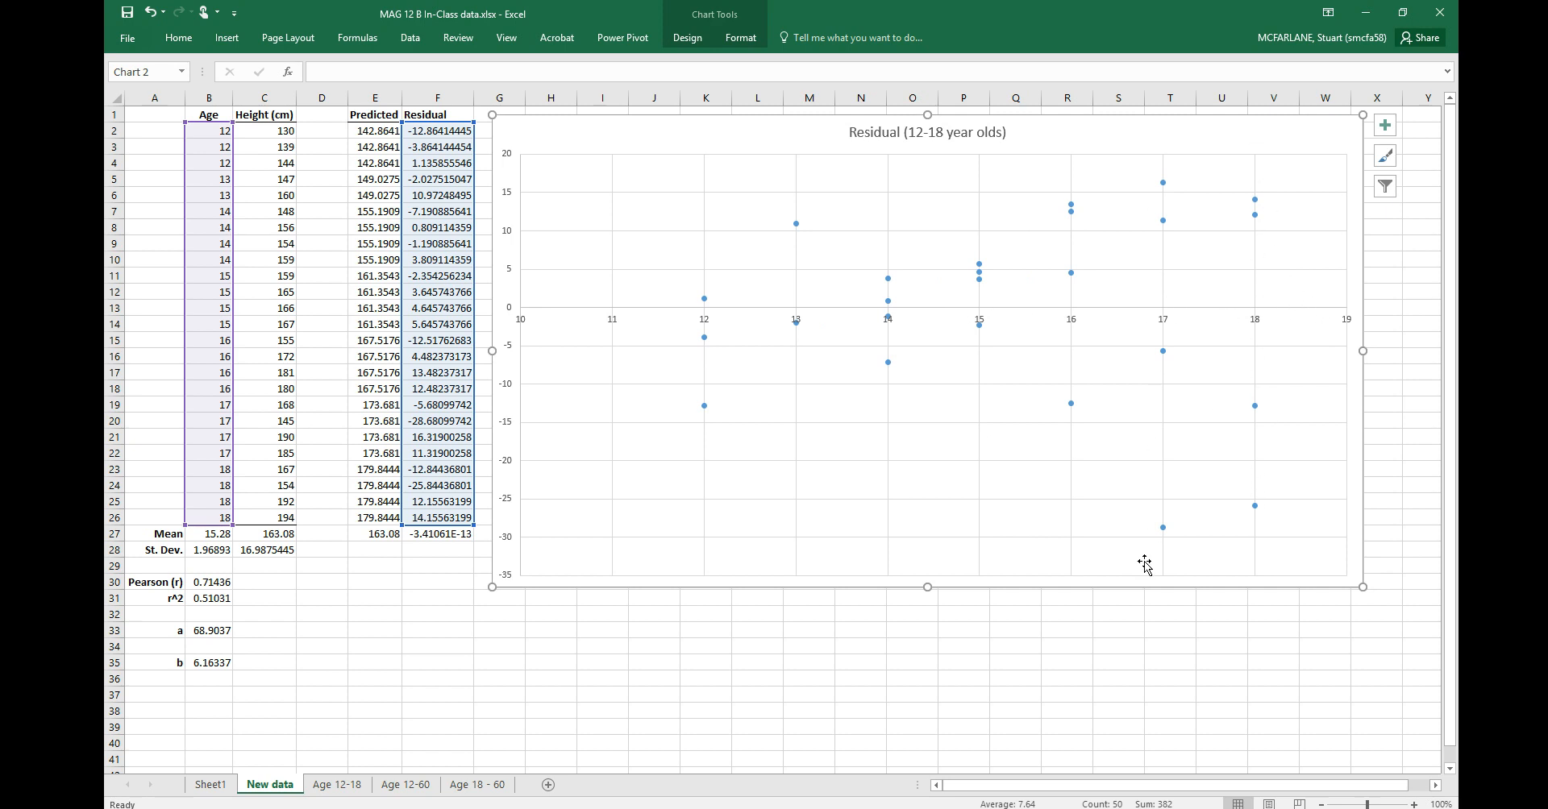
{"action": "mouse_move", "coordinate": [706, 300]}
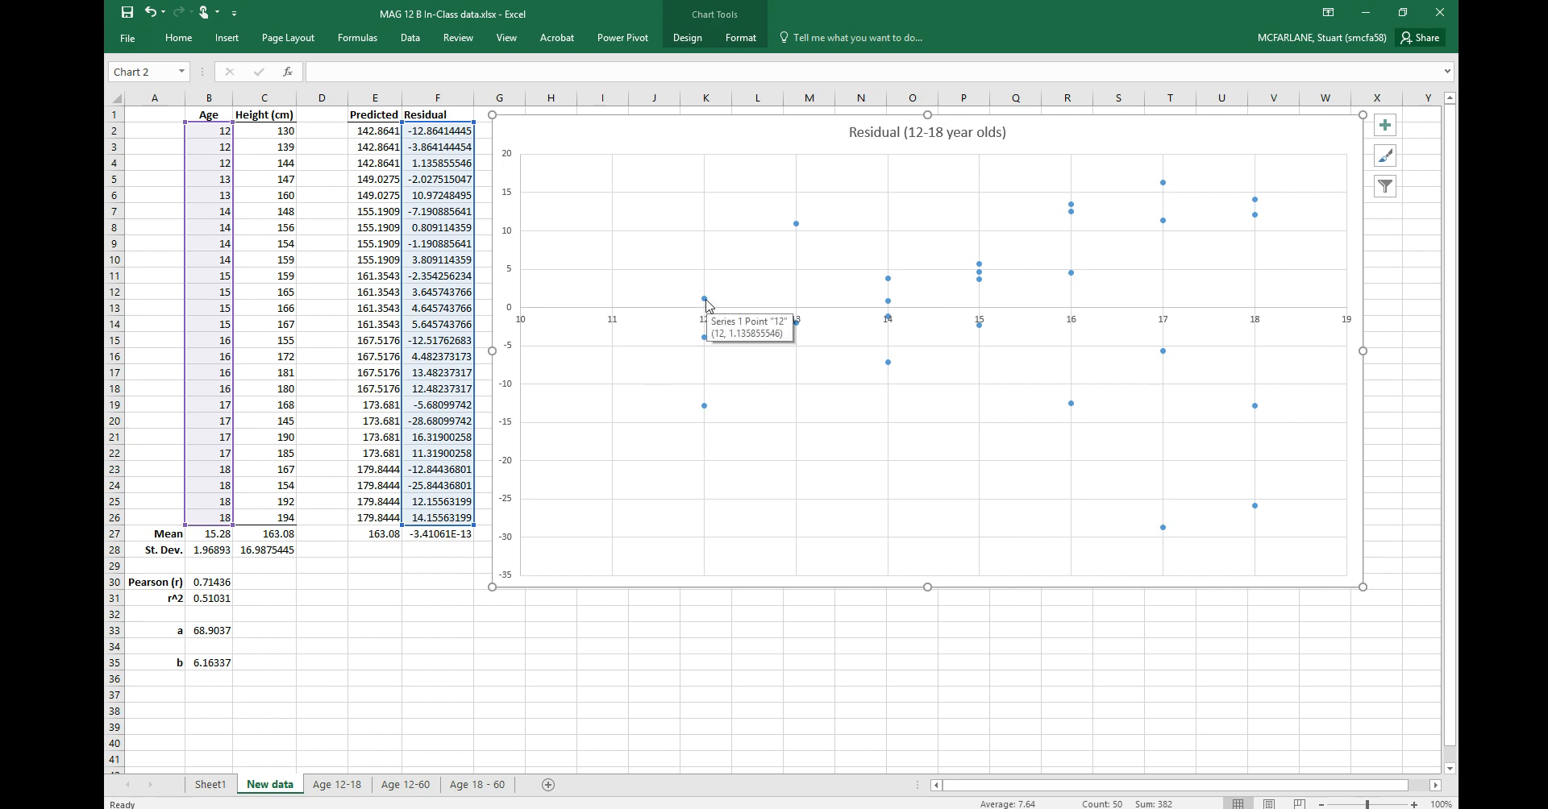